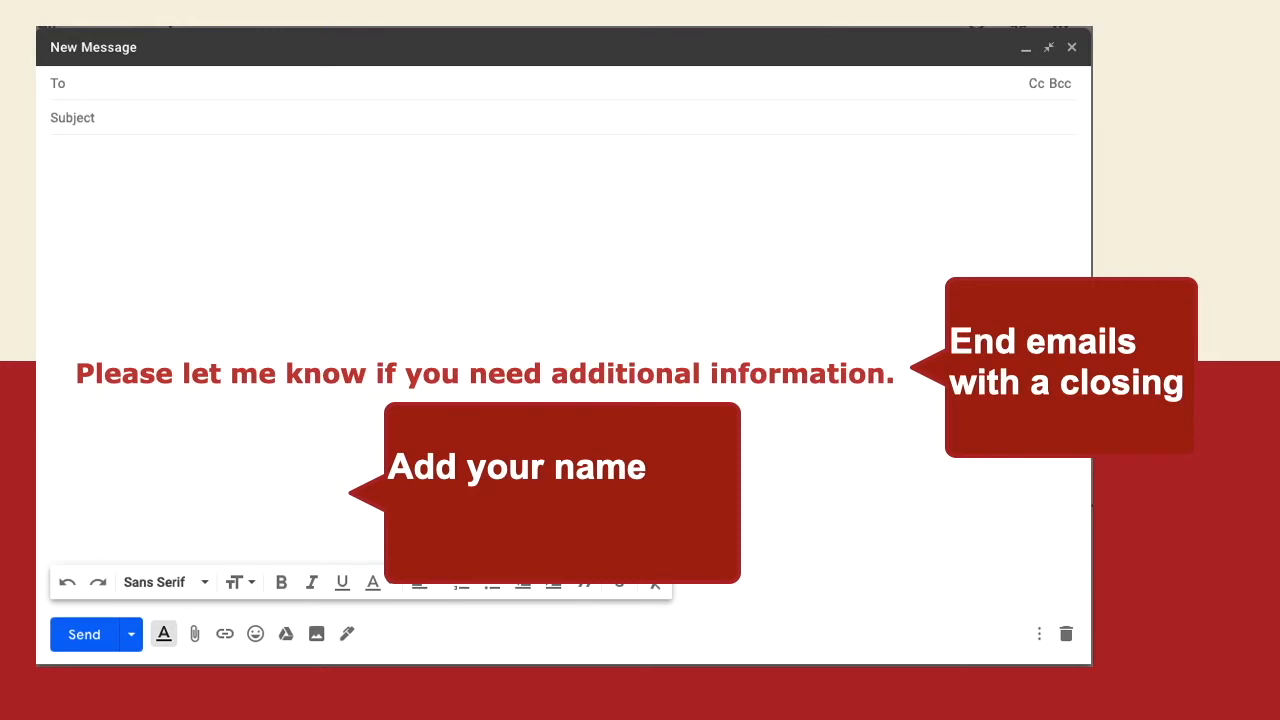
# Step: End the email with the closing "Thank you," and the signature "Student Name" on the next line
pyautogui.write('Thank you,')
pyautogui.press('Return')
pyautogui.write('Student Na')
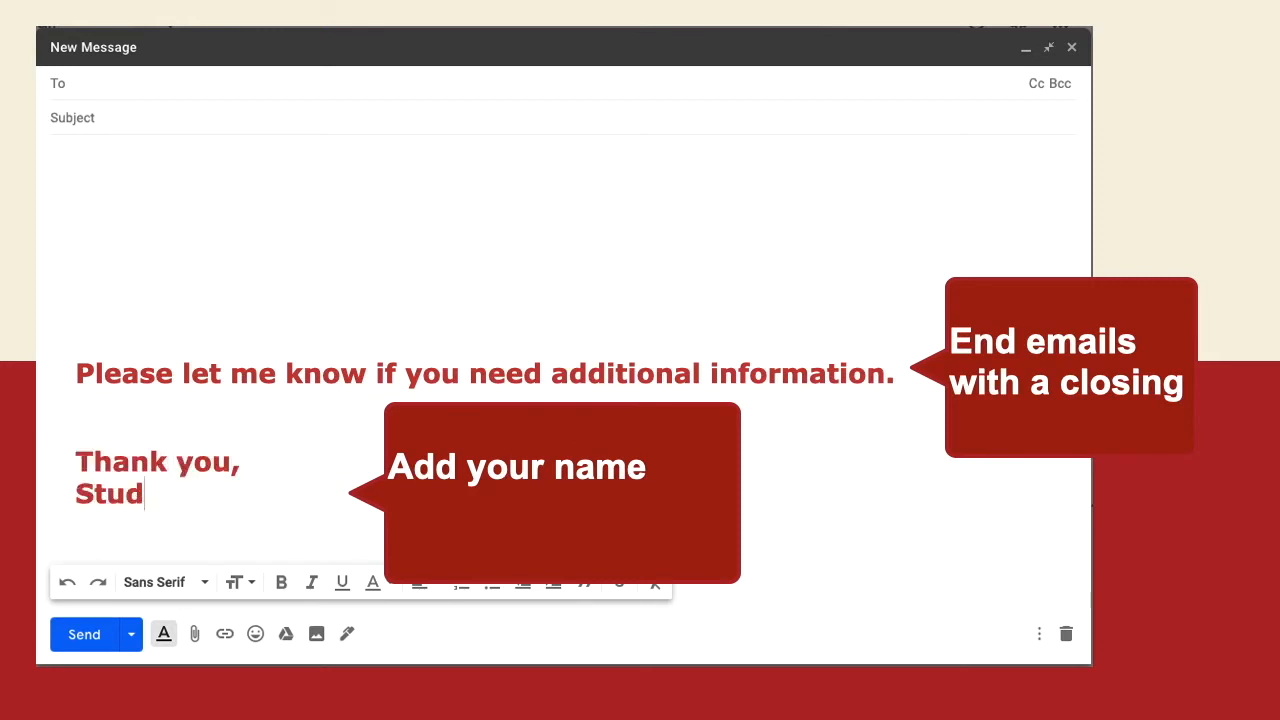
pyautogui.write('me')
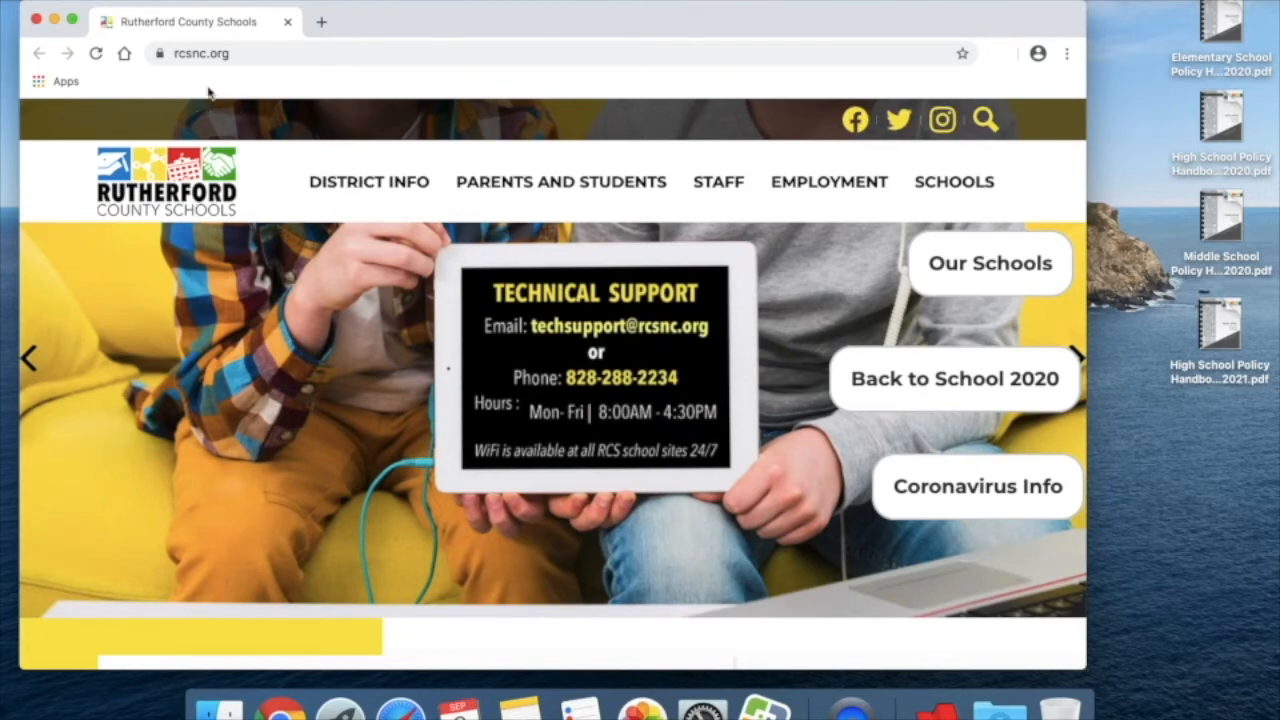
# Step: Add a new folder named English Links to the bookmarks bar
pyautogui.rightClick(208, 90)
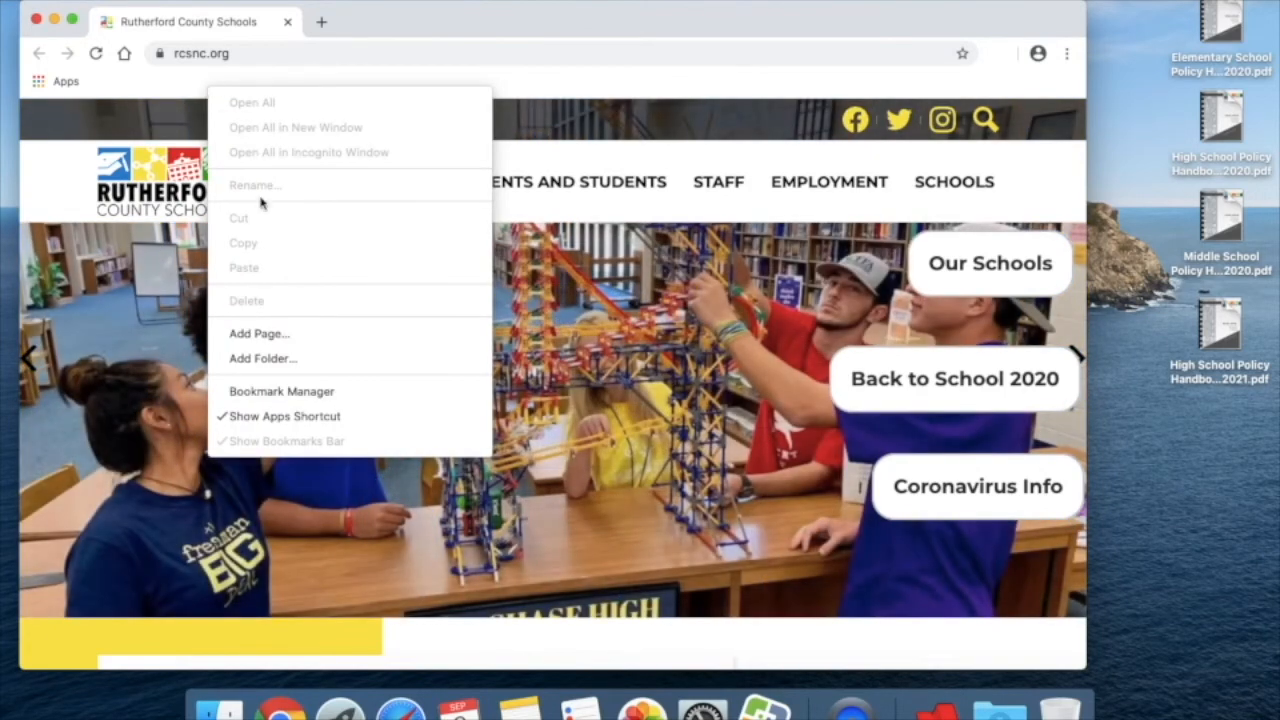
pyautogui.click(298, 360)
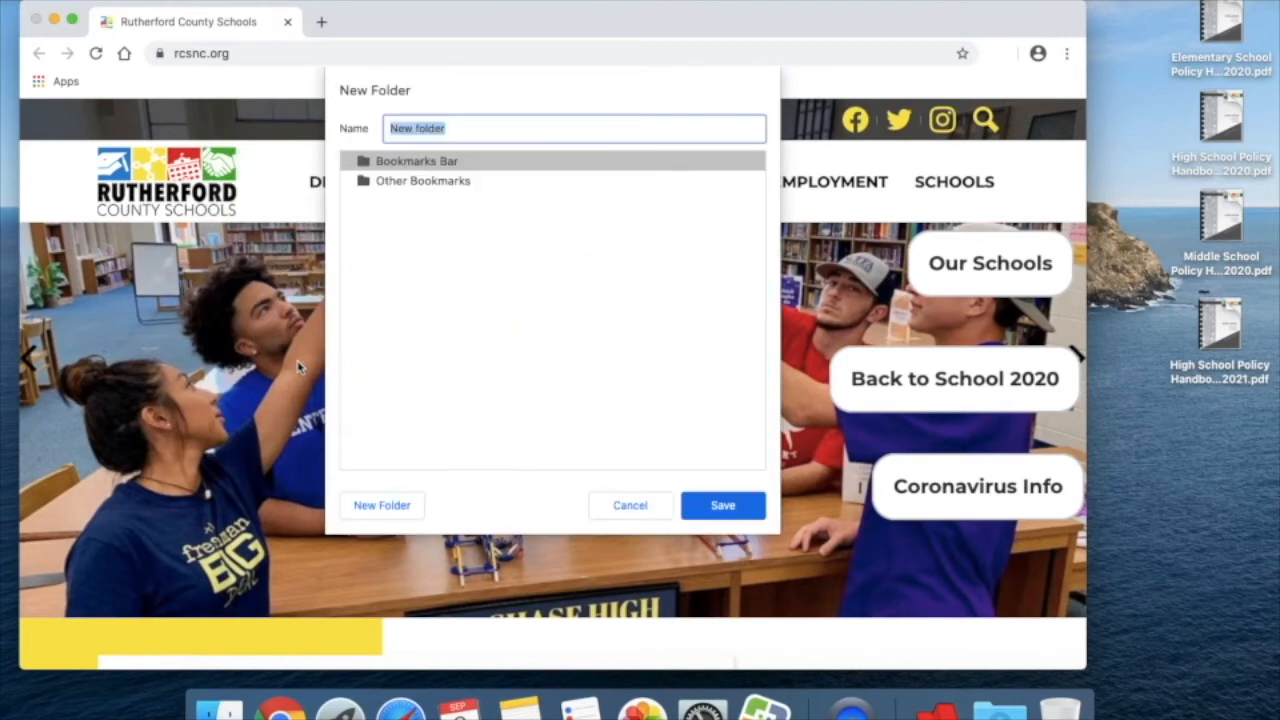
pyautogui.write('English Links')
pyautogui.press('Return')
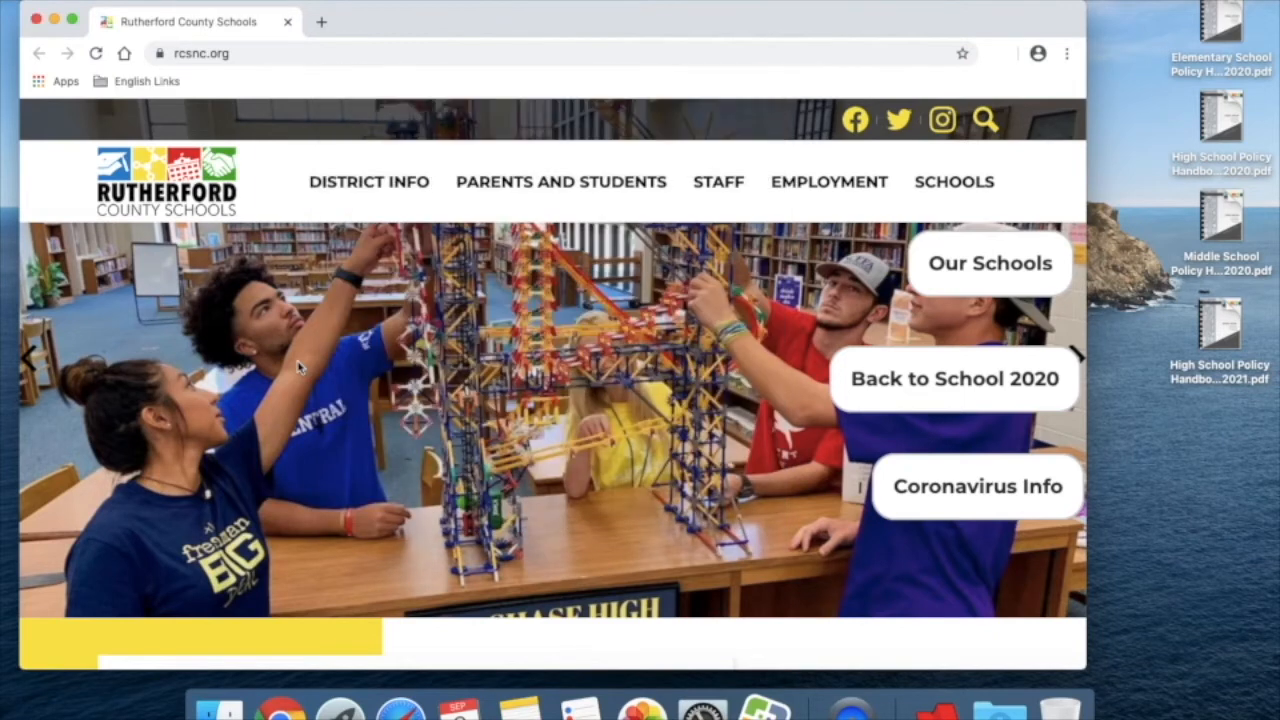
# Step: Open a new tab and search for Study island
pyautogui.click(321, 21)
pyautogui.write('Study')
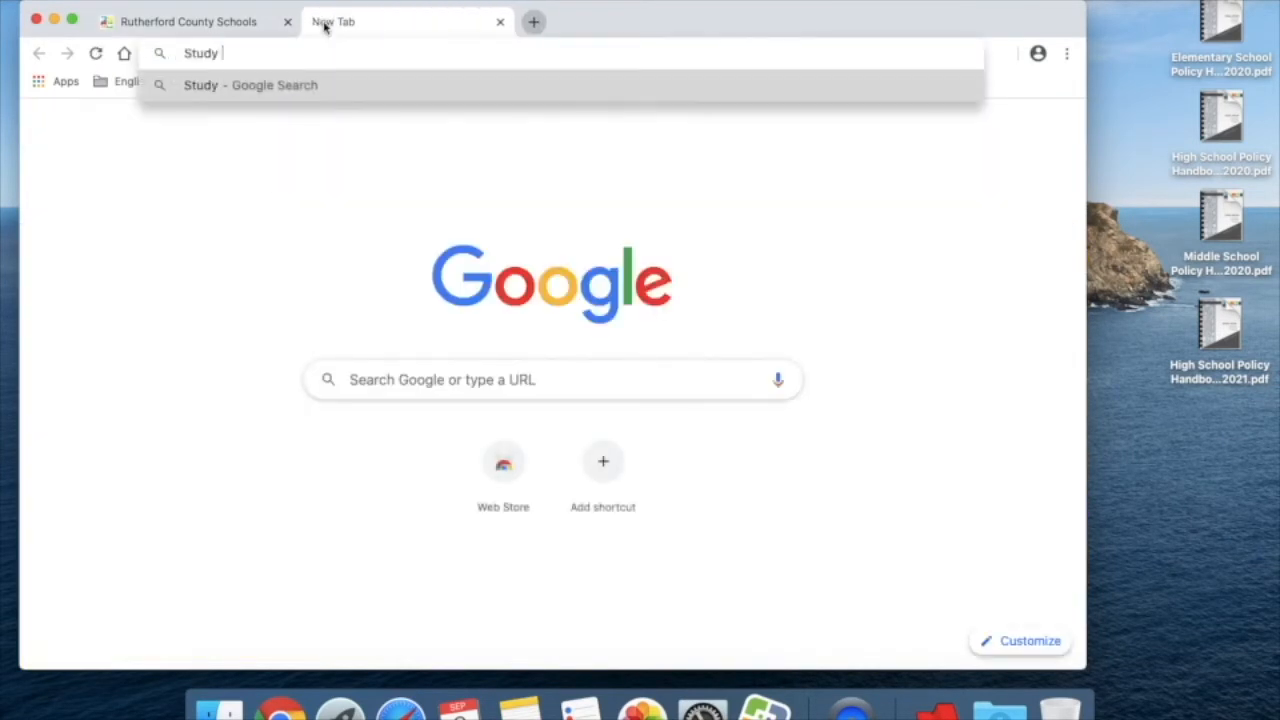
pyautogui.write('island')
pyautogui.press('Return')
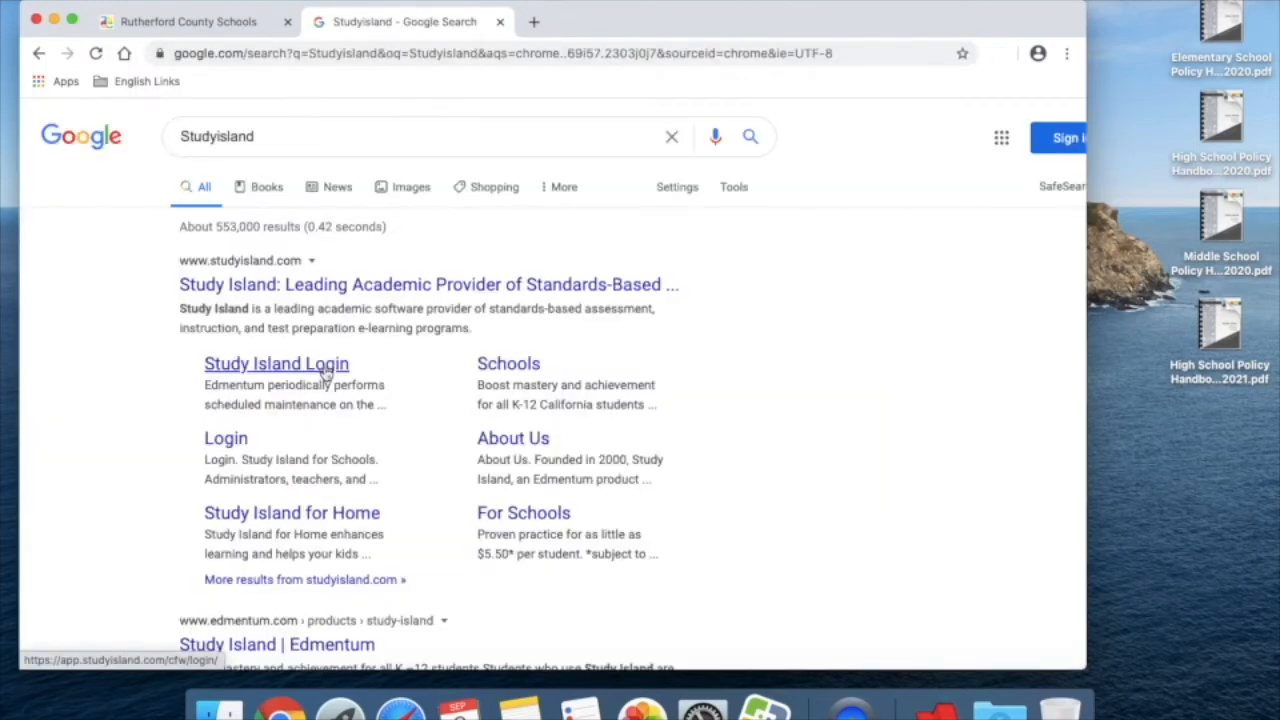
# Step: Bookmark the Study Island login page on the bookmarks bar
pyautogui.click(326, 370)
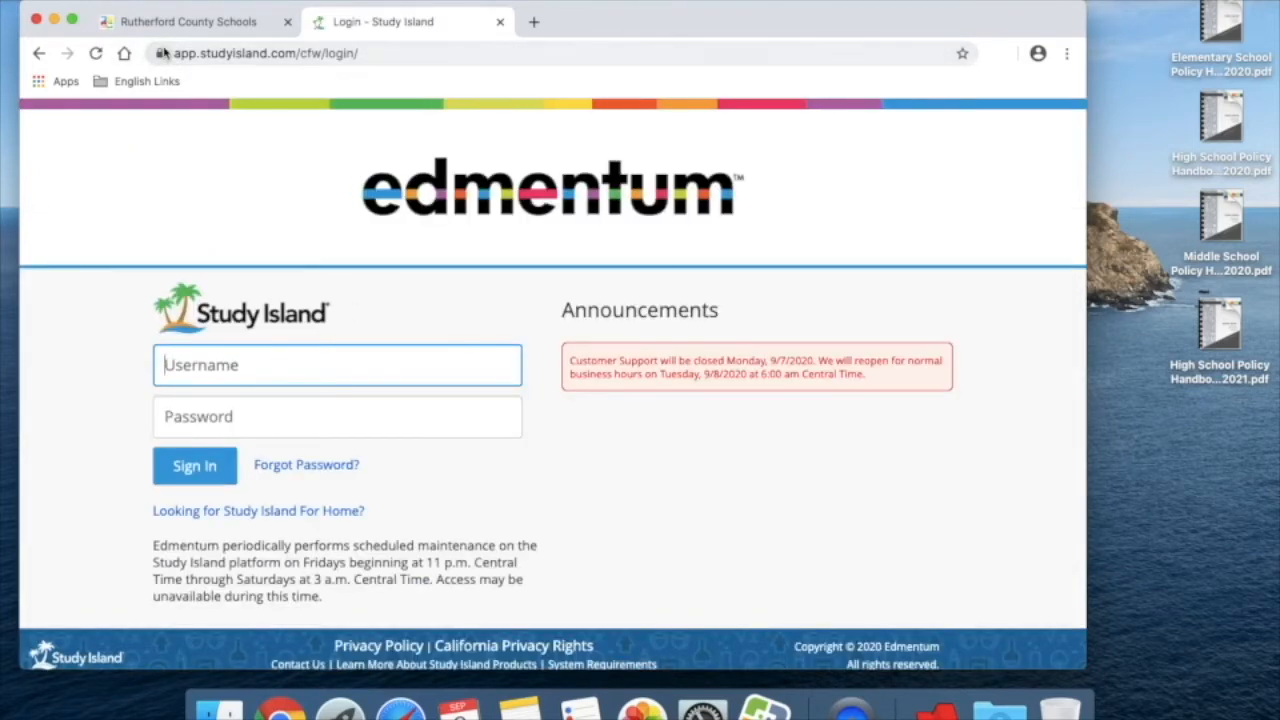
pyautogui.moveTo(163, 52); pyautogui.dragTo(240, 84)
# Step: Rename the new bookmark to Study Island
pyautogui.rightClick(240, 84)
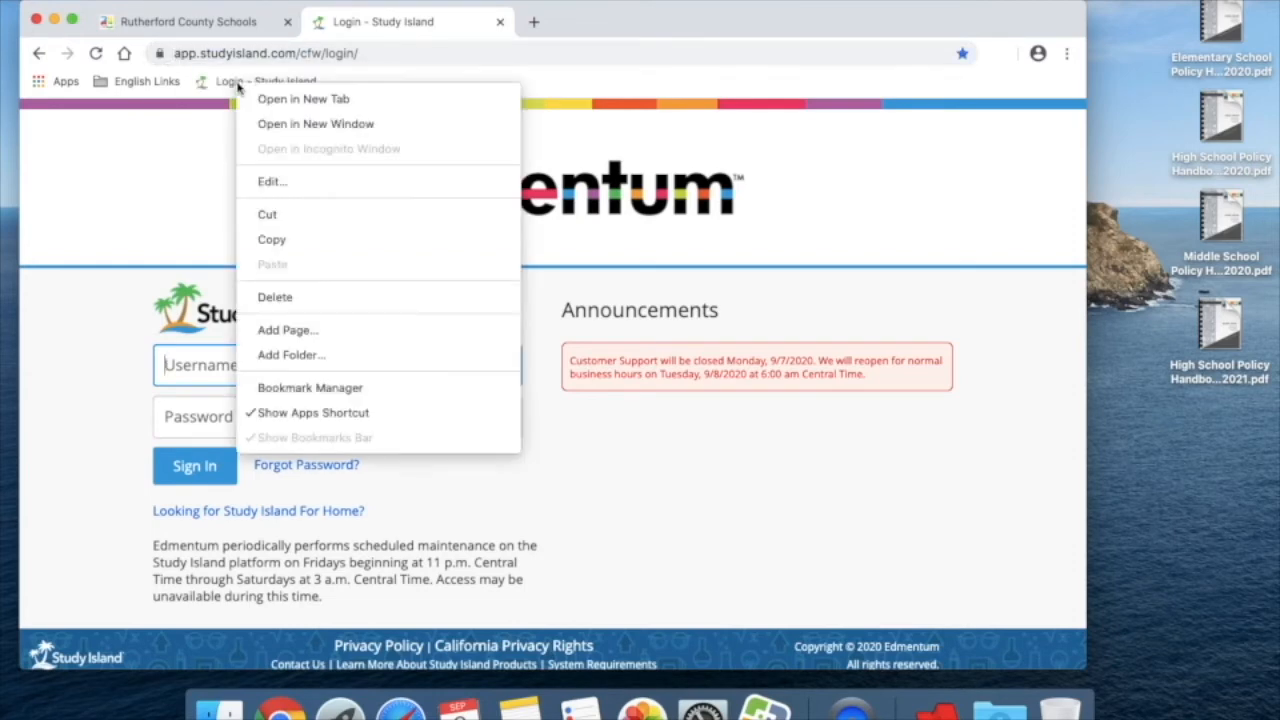
pyautogui.click(286, 183)
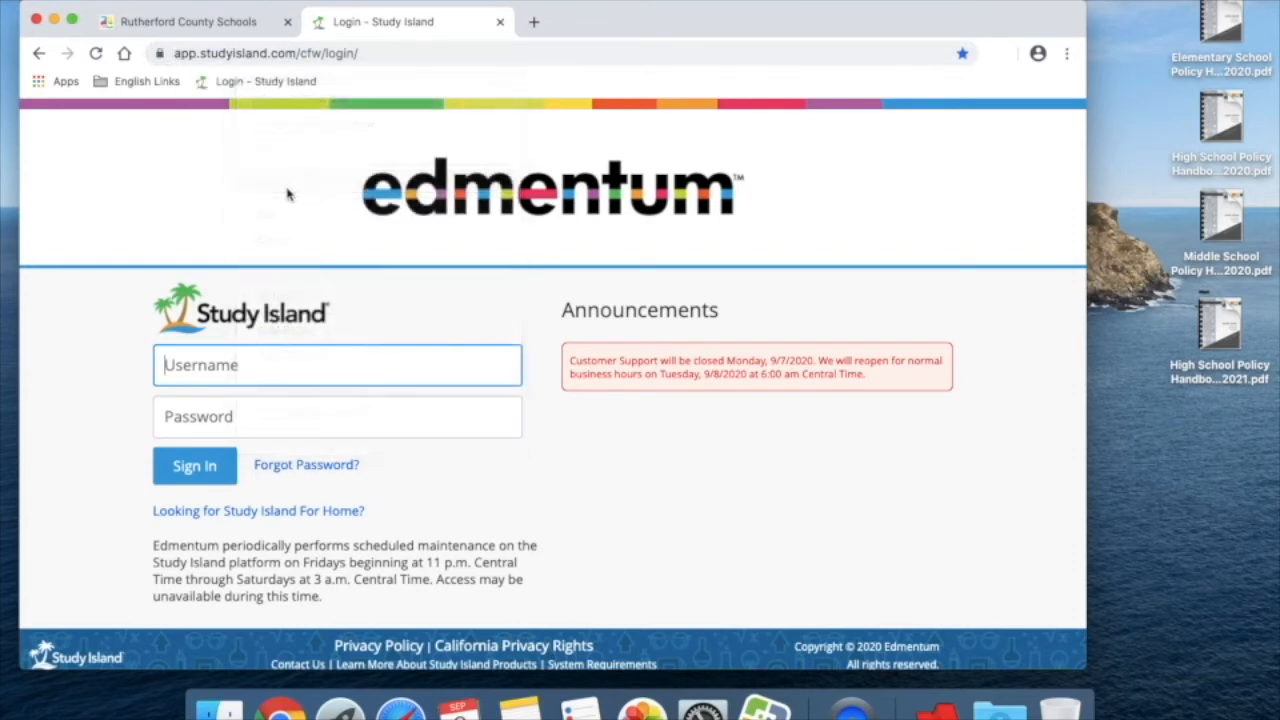
pyautogui.moveTo(428, 131); pyautogui.dragTo(360, 128)
pyautogui.press('BackSpace')
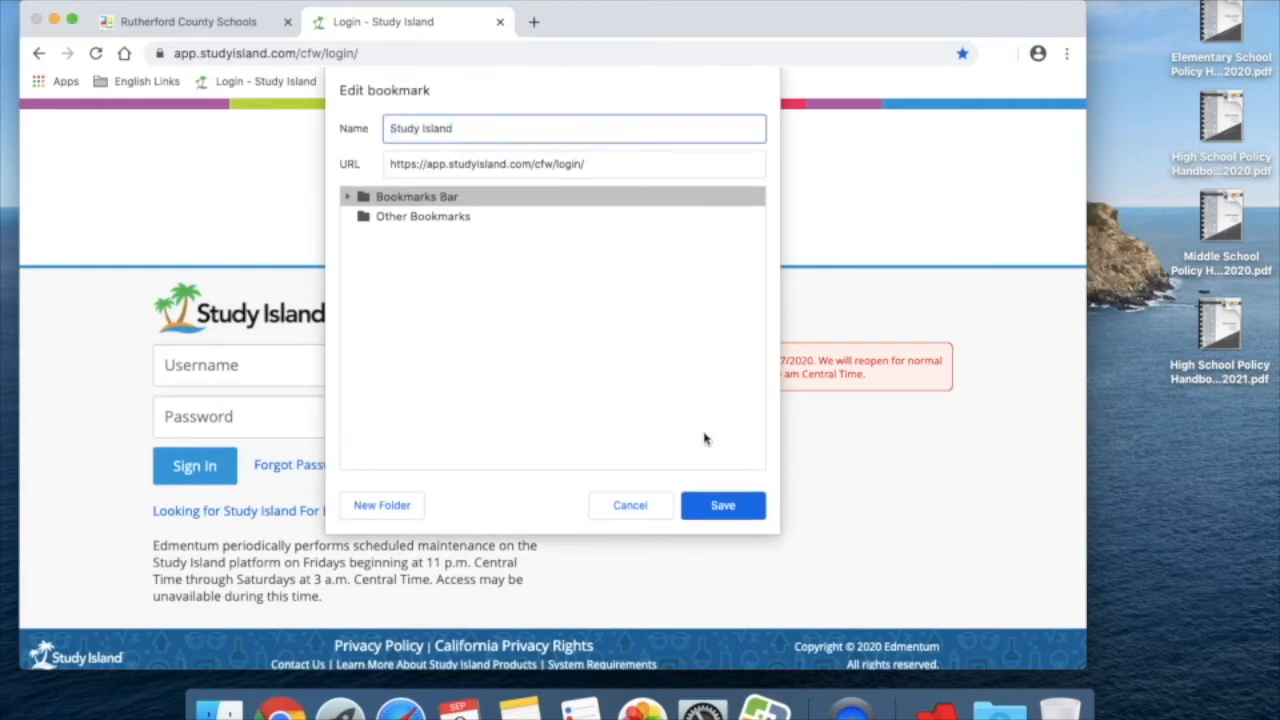
pyautogui.click(714, 506)
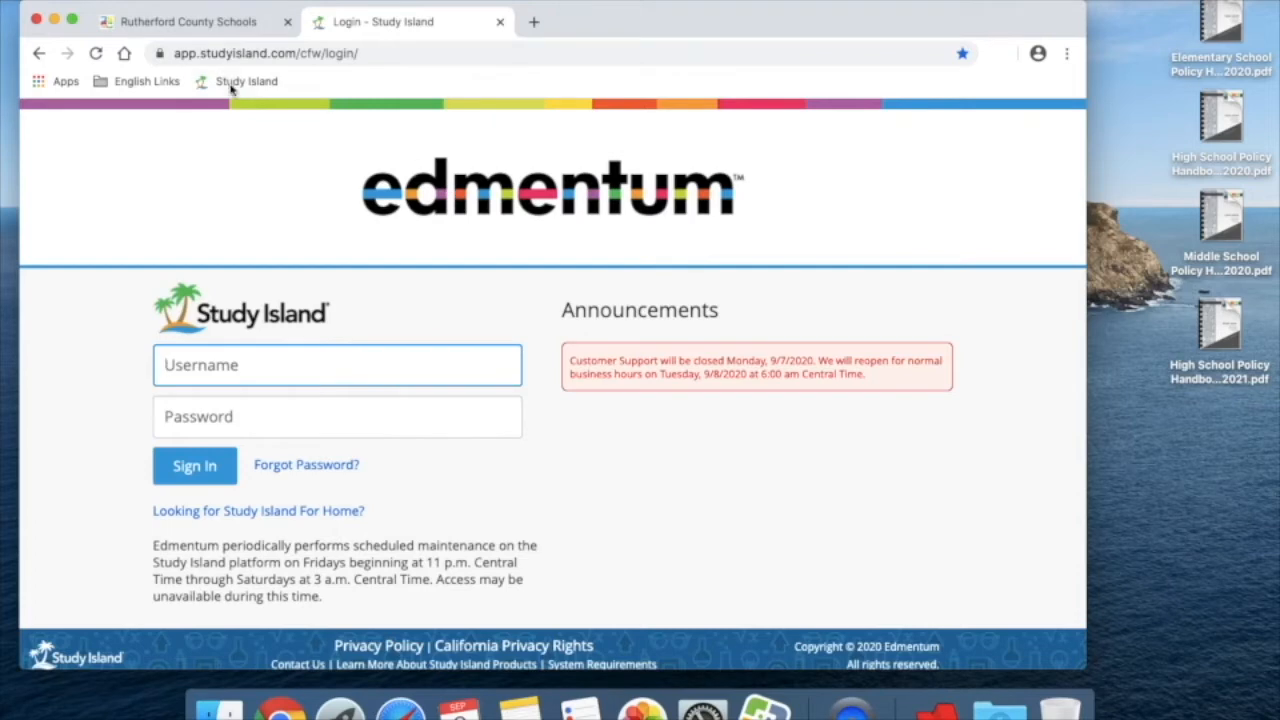
# Step: Move the Study Island bookmark into the English Links folder
pyautogui.moveTo(238, 82); pyautogui.dragTo(145, 82)
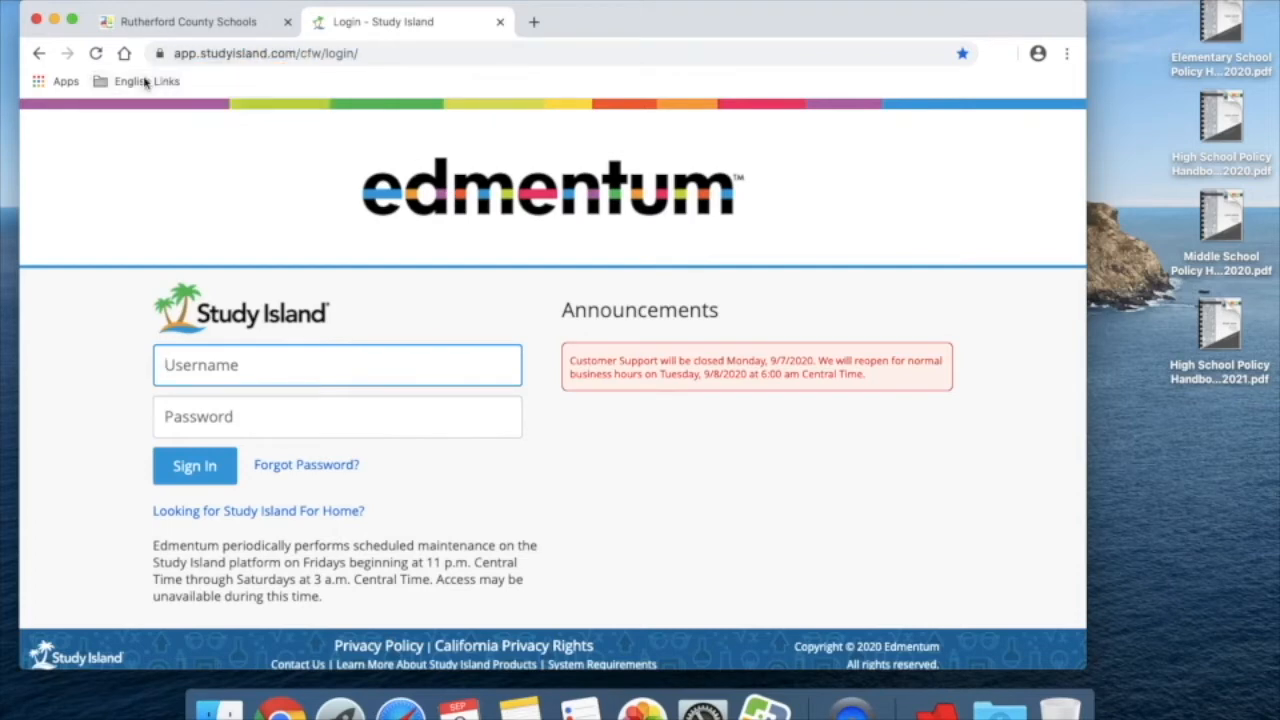
pyautogui.click(146, 84)
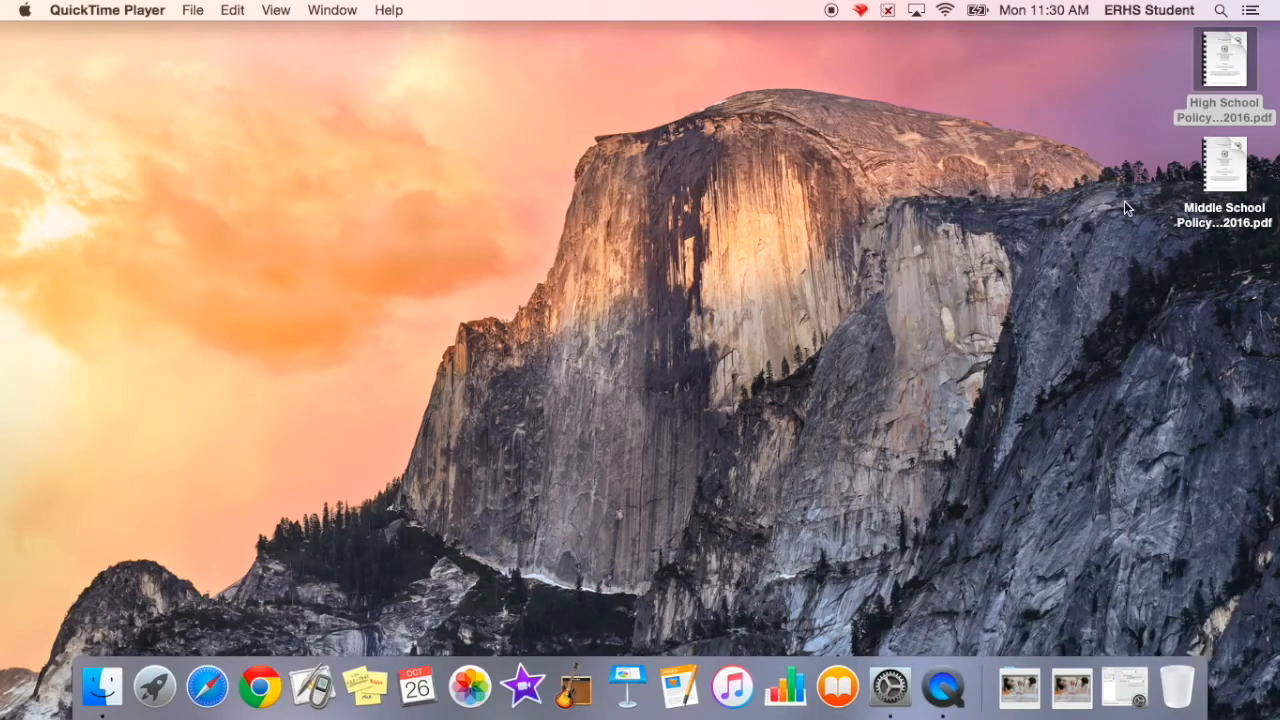
# Step: Open the High School Policy Handbook 2015-2016 PDF from the desktop and quit Preview again
pyautogui.moveTo(1240, 52)
pyautogui.doubleClick(1227, 60)
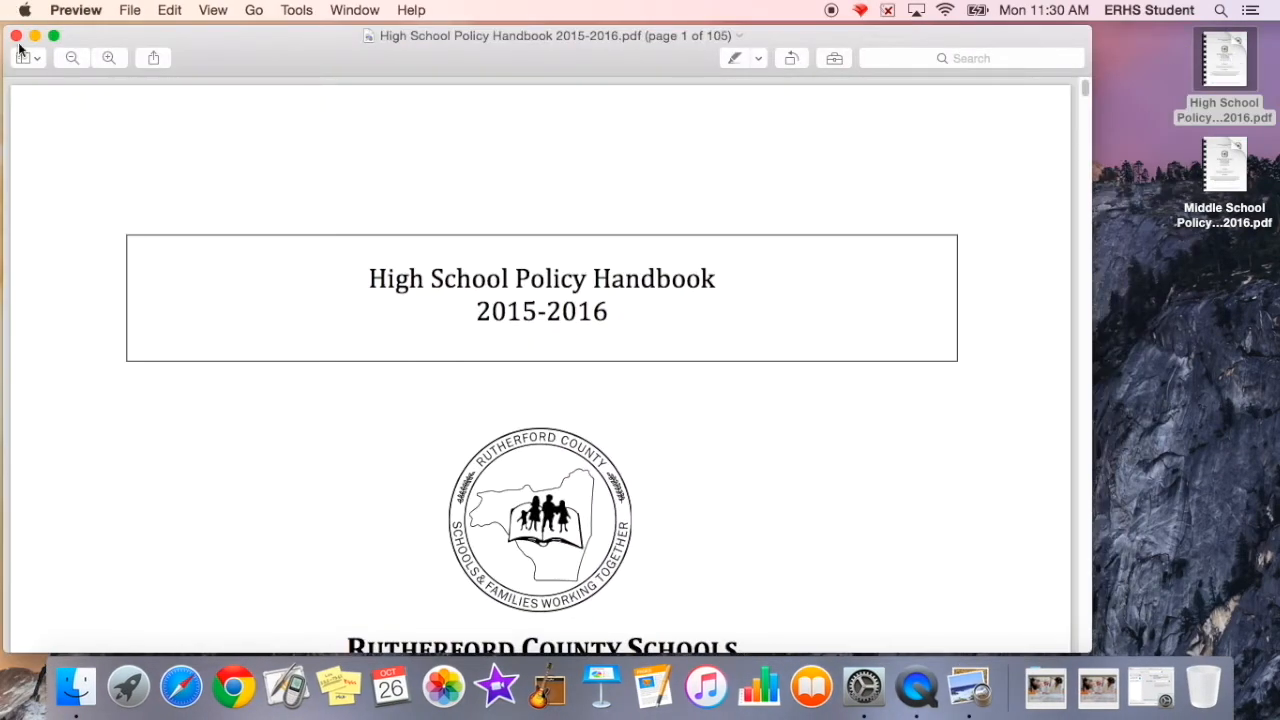
pyautogui.click(75, 10)
pyautogui.click(112, 184)
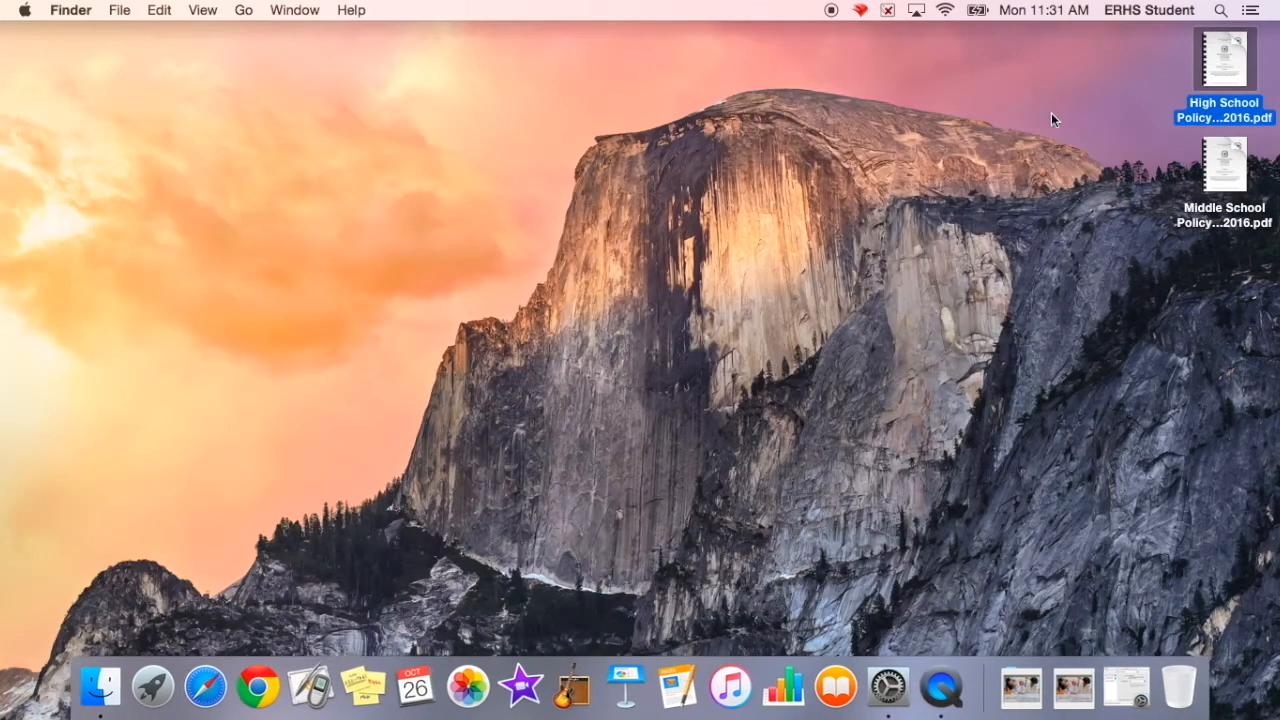
# Step: Open the High School Policy Handbook 2015-2016 PDF, choosing Preview as the application to open it with
pyautogui.rightClick(1233, 60)
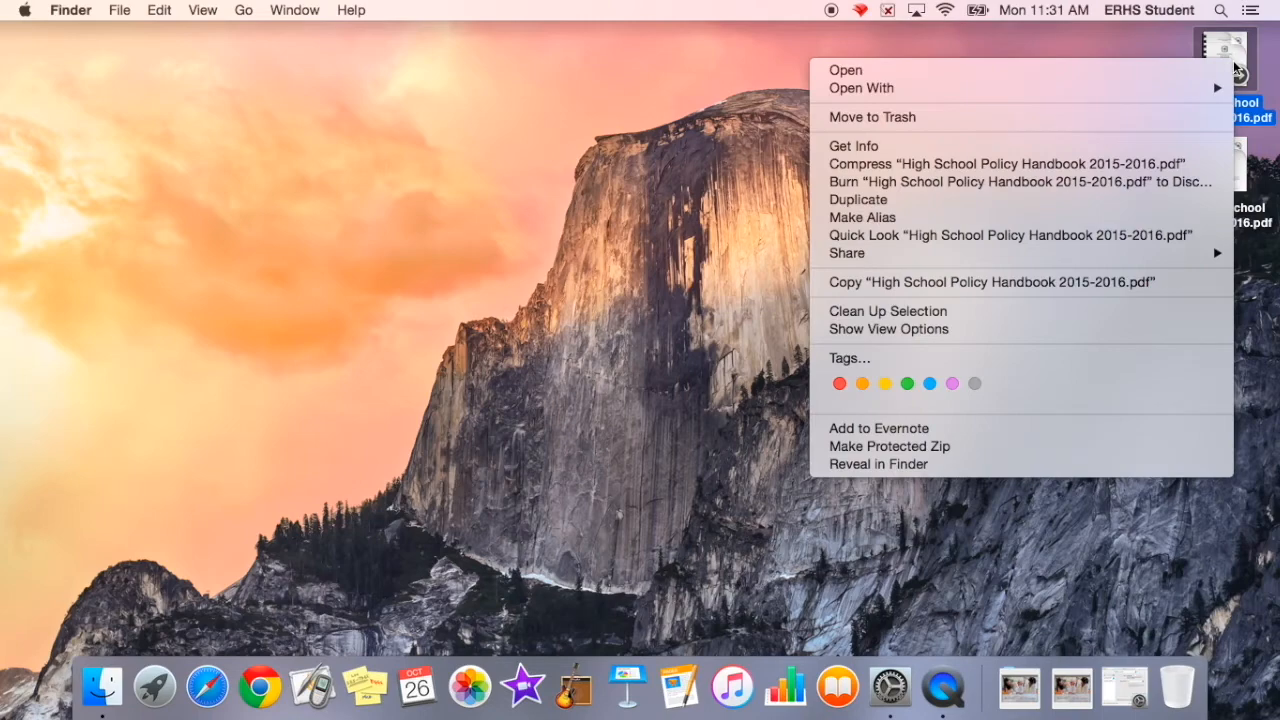
pyautogui.moveTo(1080, 90)
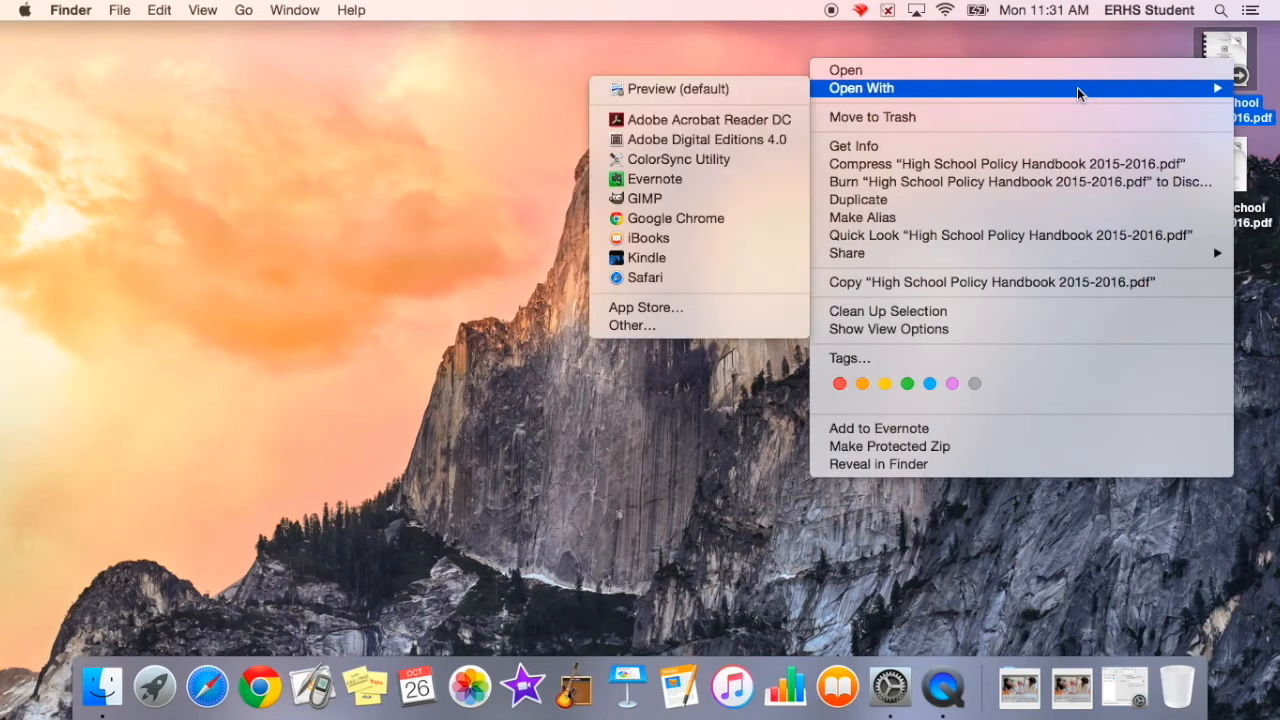
pyautogui.click(752, 90)
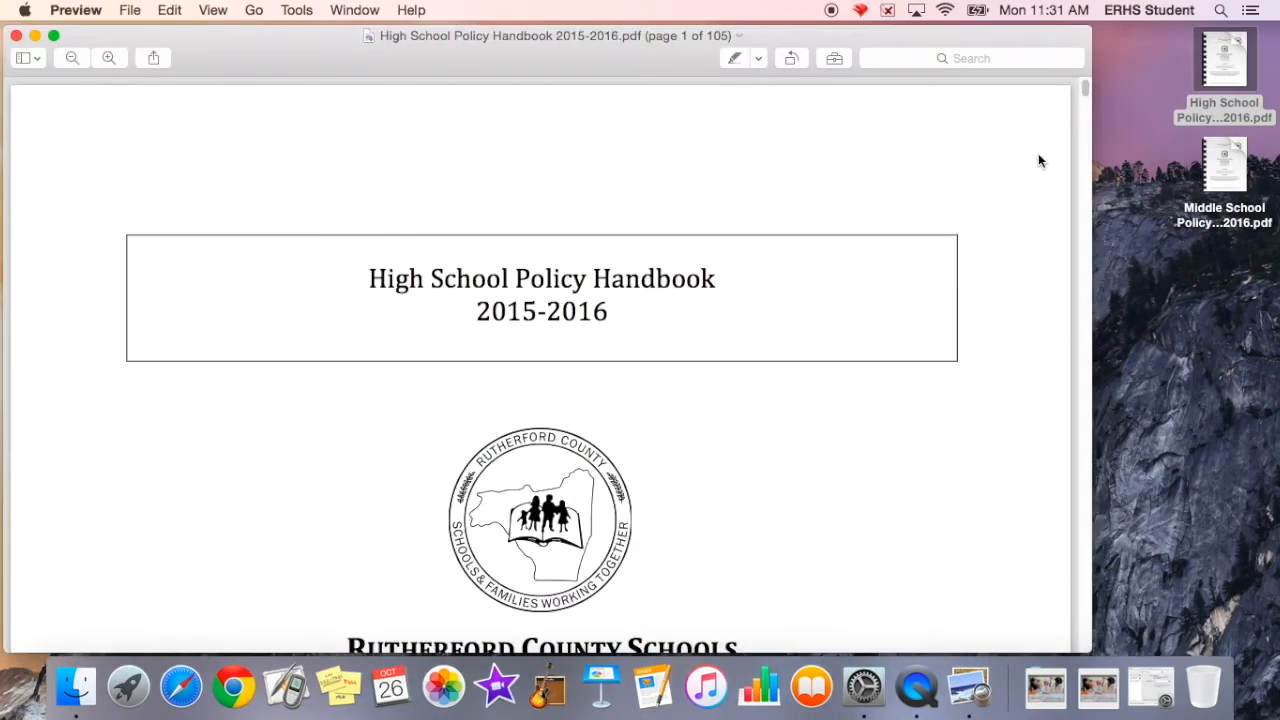
# Step: Switch the highlight colour to pink and highlight "Rutherford County Schools" in the letter's first sentence
pyautogui.scroll(-15, 587, 229)
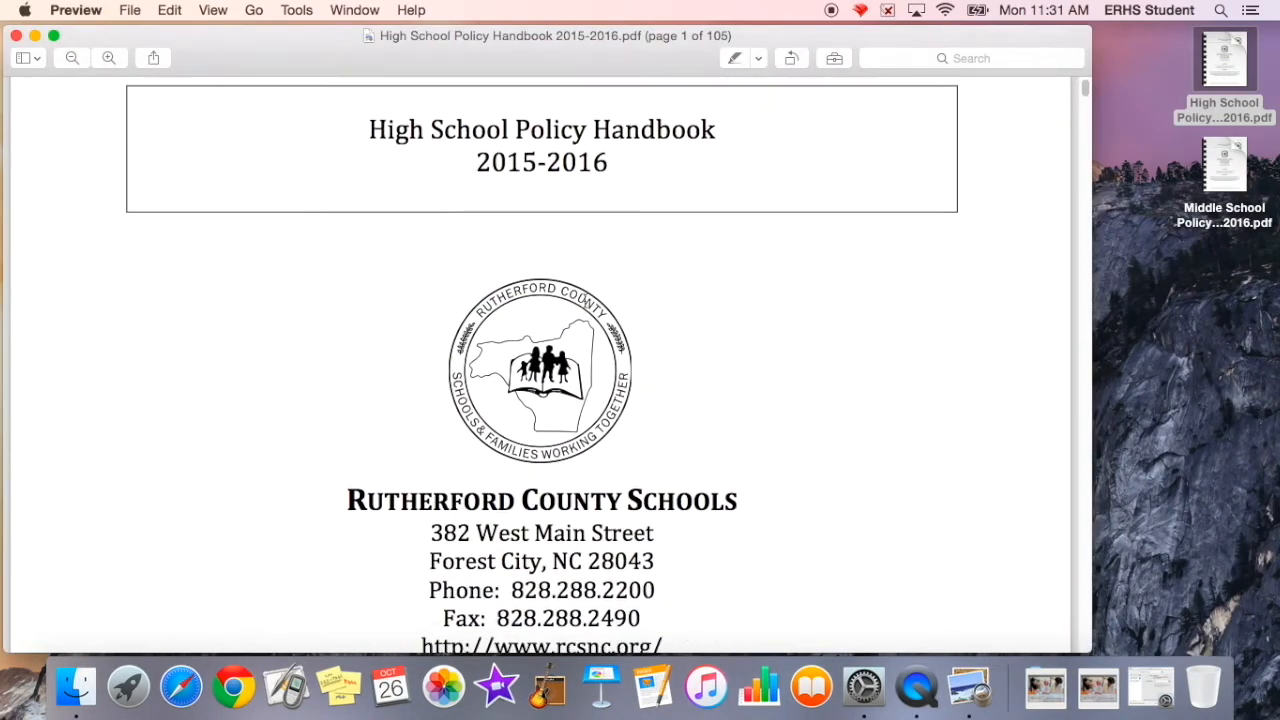
pyautogui.scroll(-5, 585, 300)
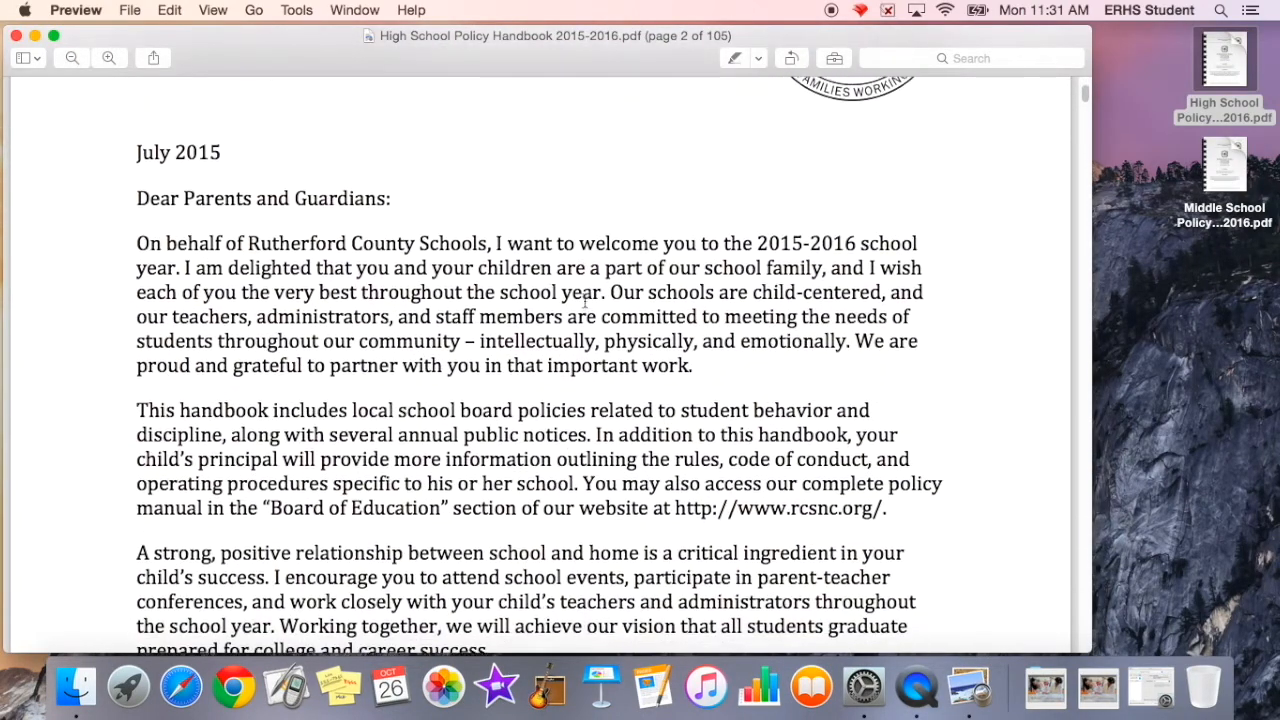
pyautogui.click(758, 59)
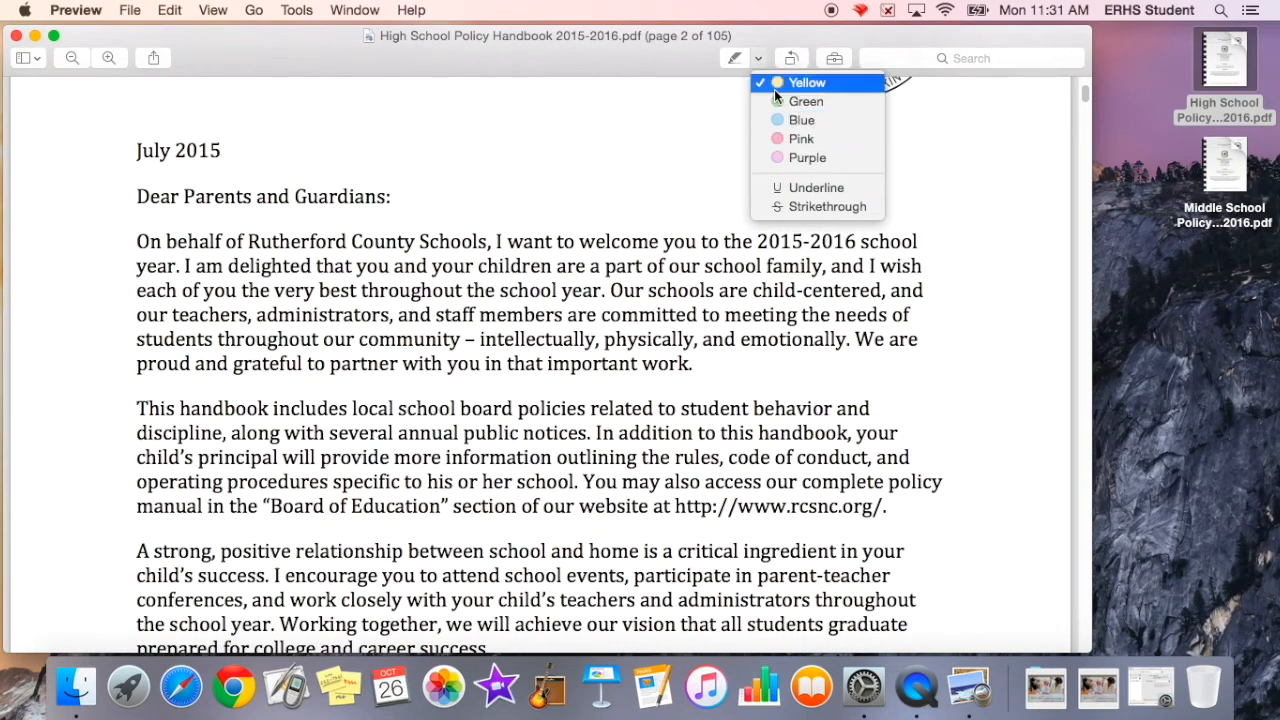
pyautogui.click(800, 141)
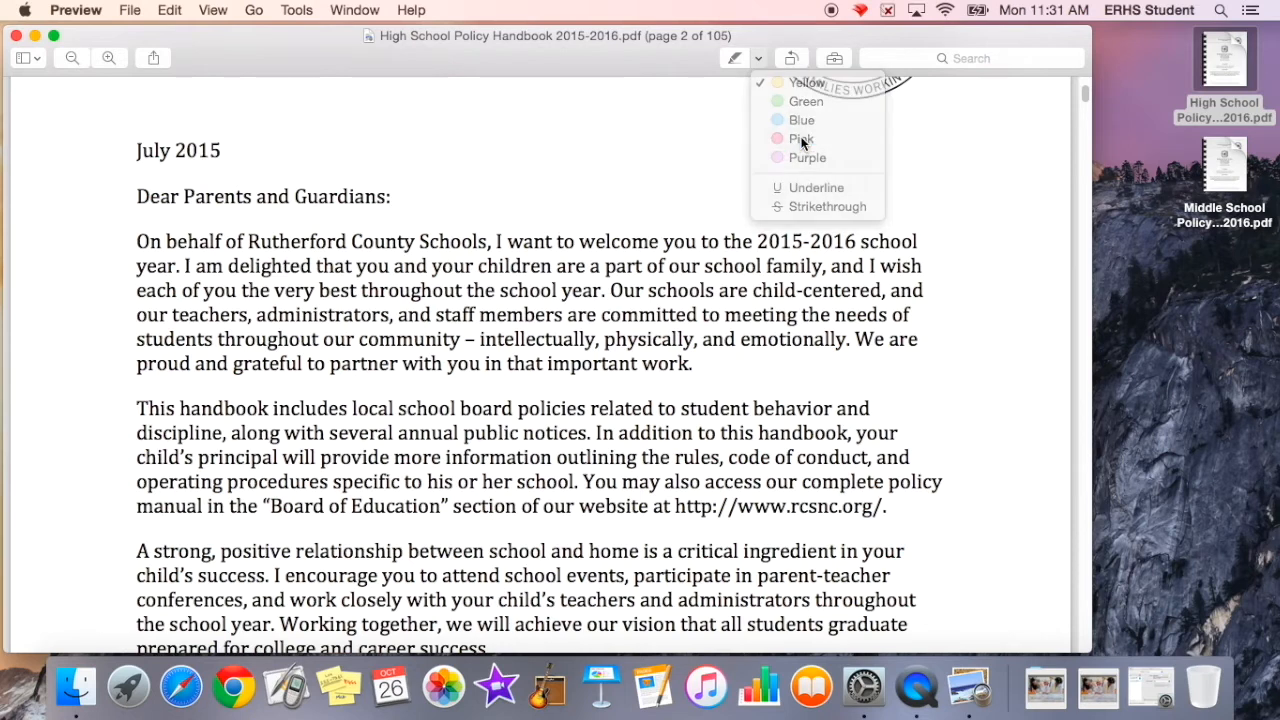
pyautogui.moveTo(248, 241); pyautogui.dragTo(491, 242)
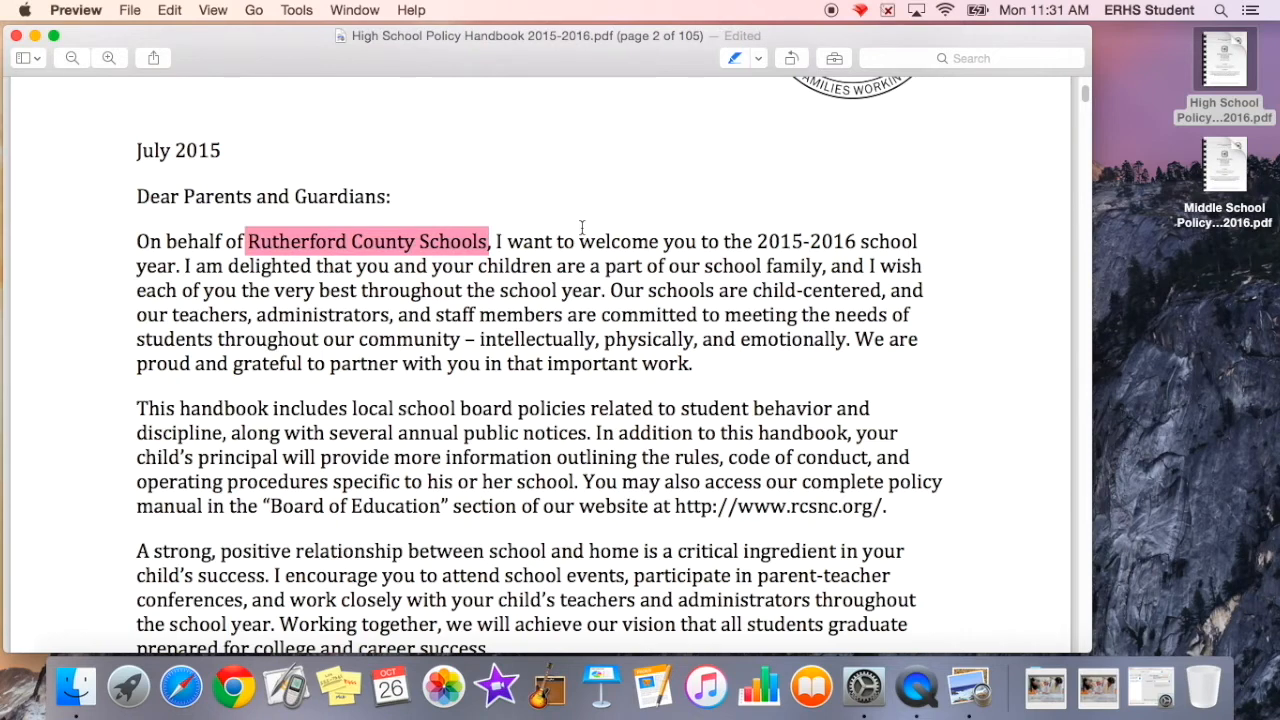
# Step: Highlight "welcome", "board policies" and "principal will provide more information" in pink
pyautogui.doubleClick(601, 242)
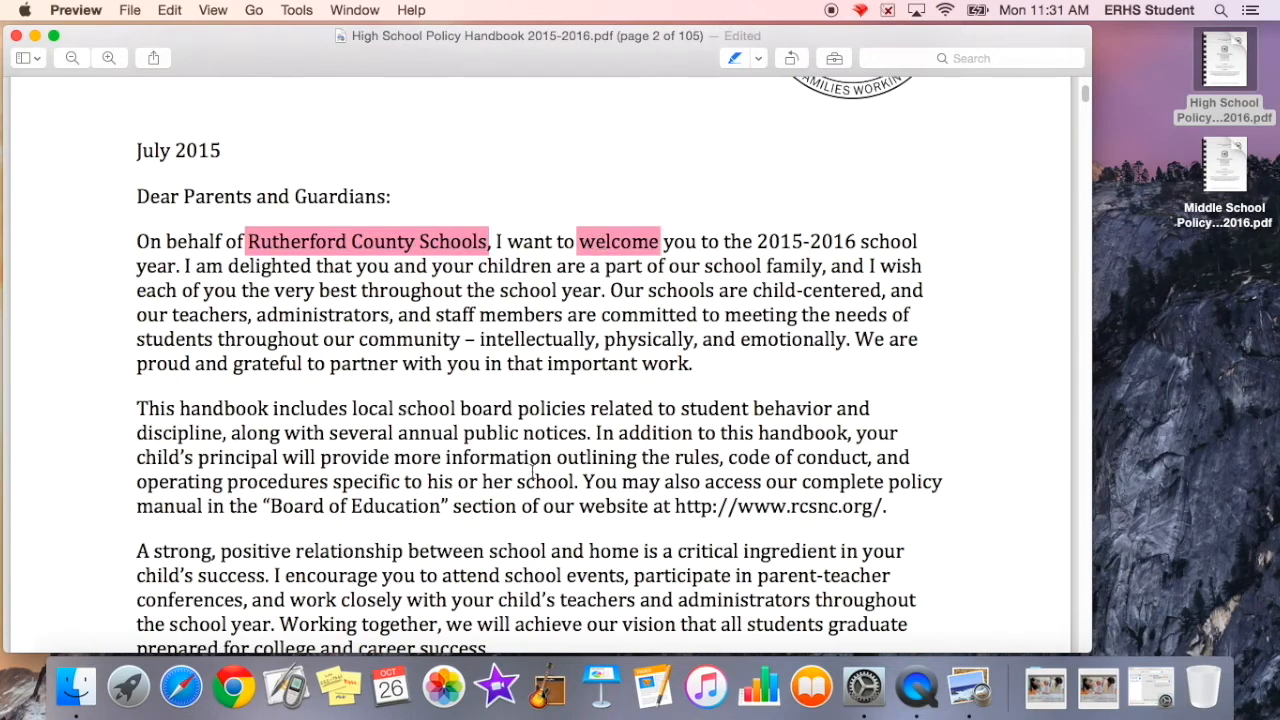
pyautogui.moveTo(488, 409); pyautogui.dragTo(580, 404)
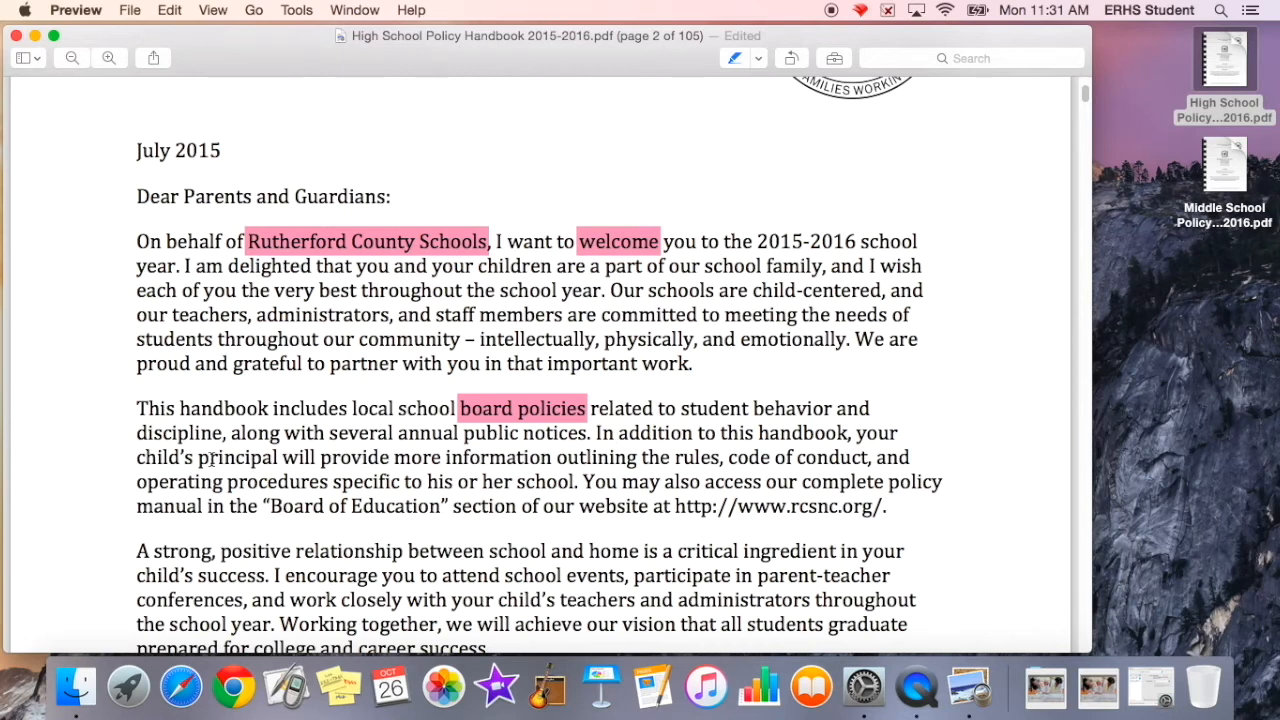
pyautogui.moveTo(199, 458); pyautogui.dragTo(526, 457)
# Step: Switch to the underline style and underline "committed" and "between school"
pyautogui.scroll(-2, 526, 457)
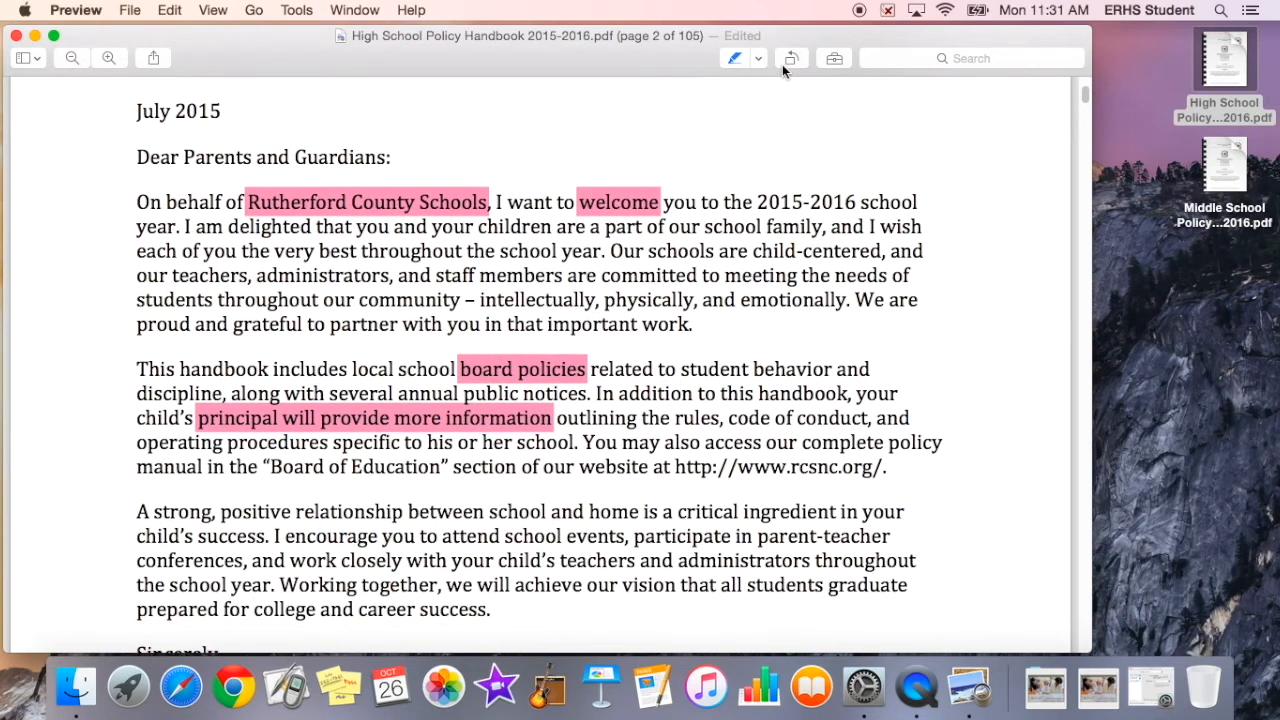
pyautogui.click(758, 60)
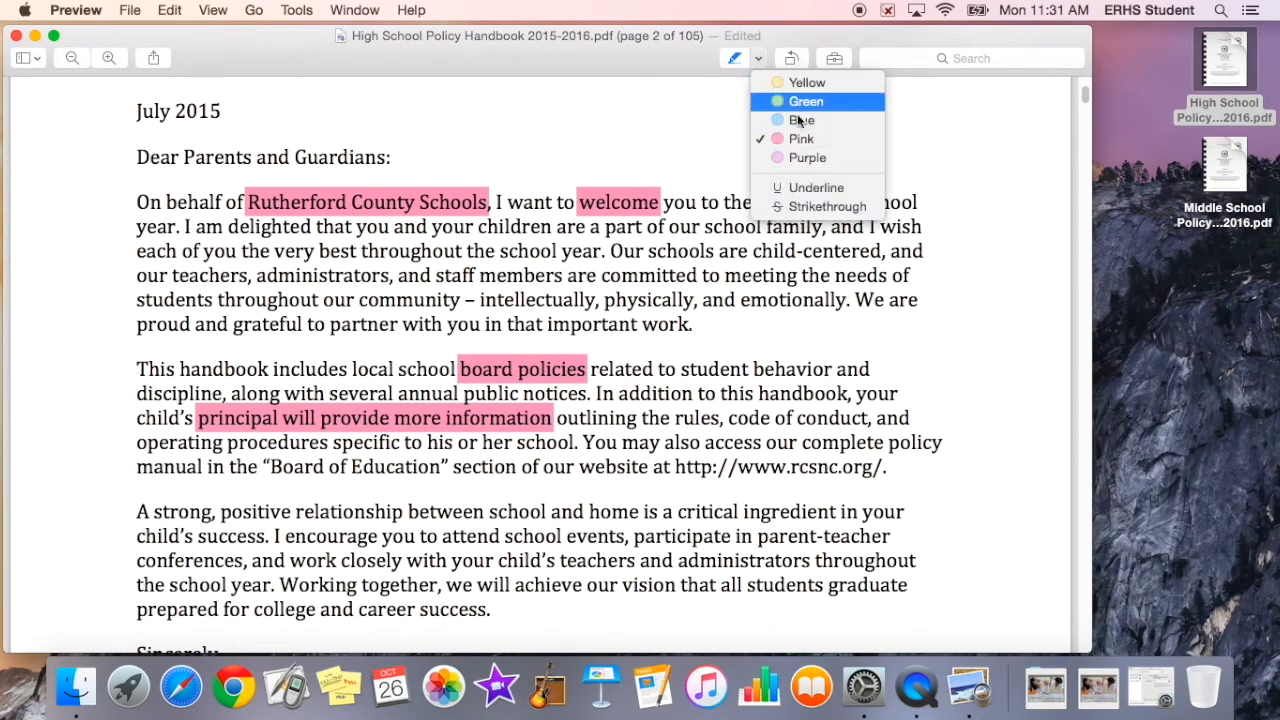
pyautogui.click(803, 188)
pyautogui.moveTo(601, 275); pyautogui.dragTo(697, 275)
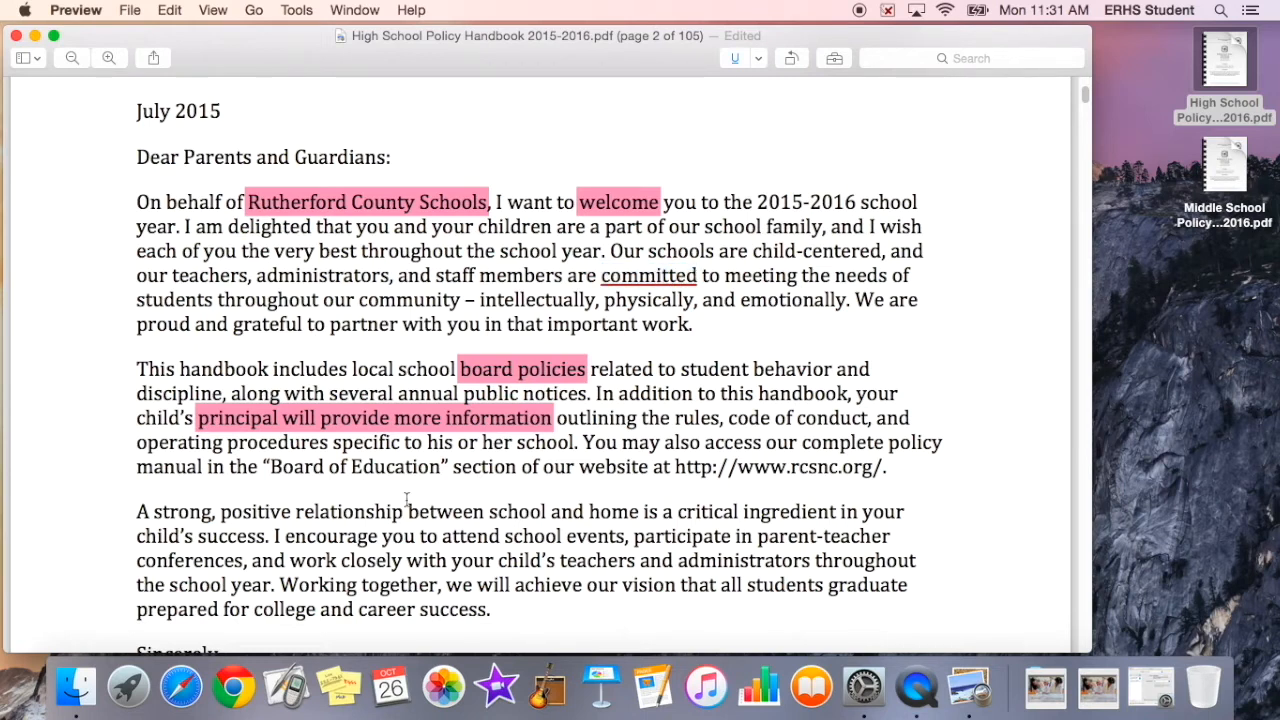
pyautogui.moveTo(406, 511); pyautogui.dragTo(548, 511)
# Step: Switch to the strikethrough style and strike through "we will achieve"
pyautogui.click(760, 59)
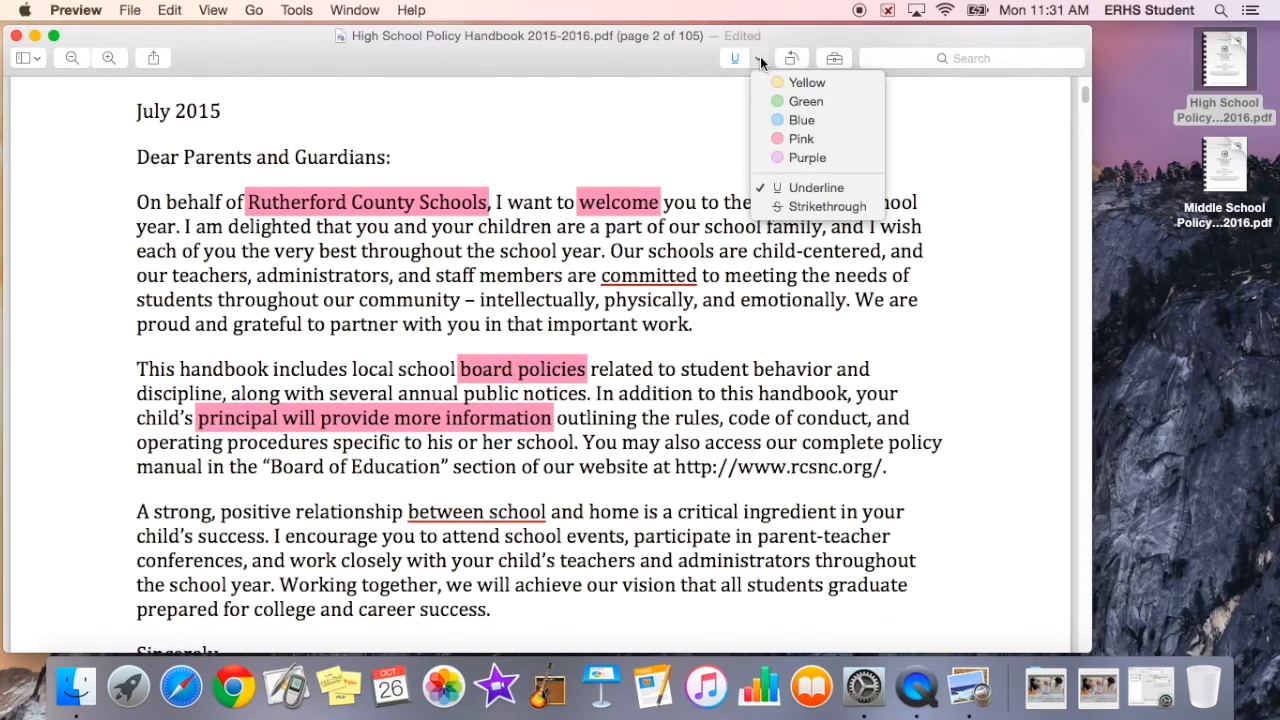
pyautogui.click(782, 207)
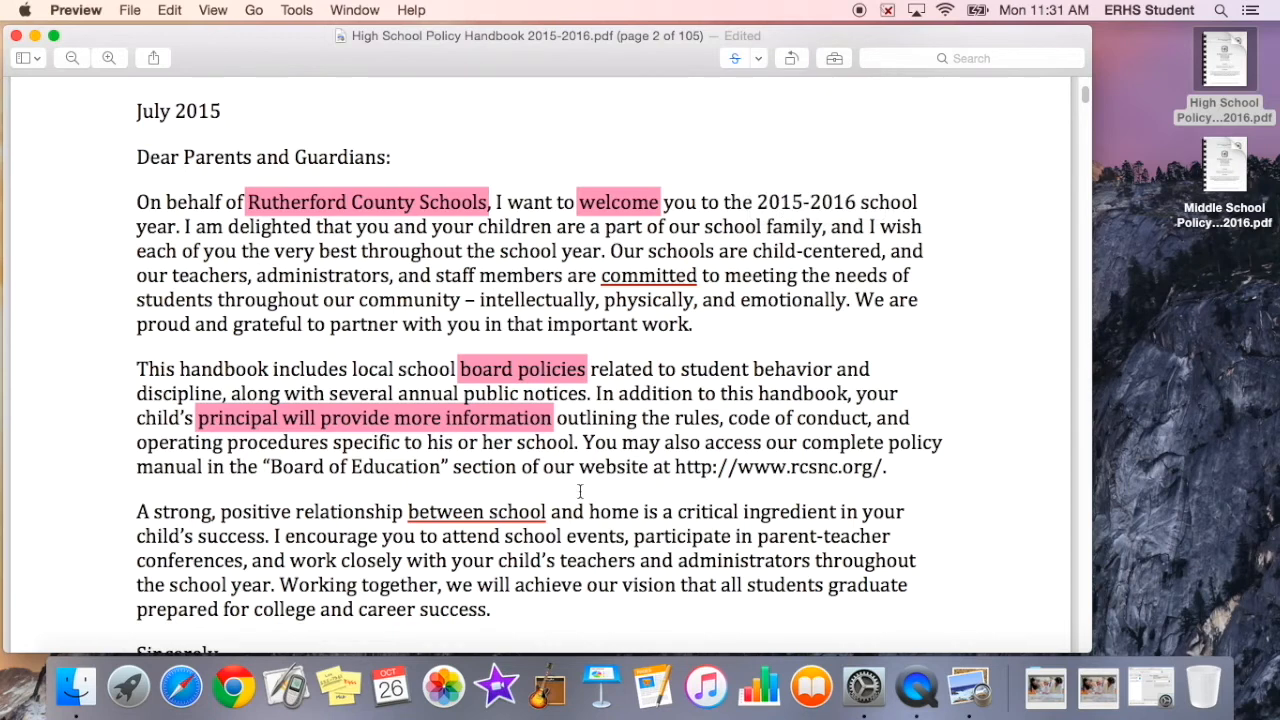
pyautogui.moveTo(446, 586); pyautogui.dragTo(583, 587)
# Step: Set the highlighter back to yellow and show the markup toolbar
pyautogui.click(757, 61)
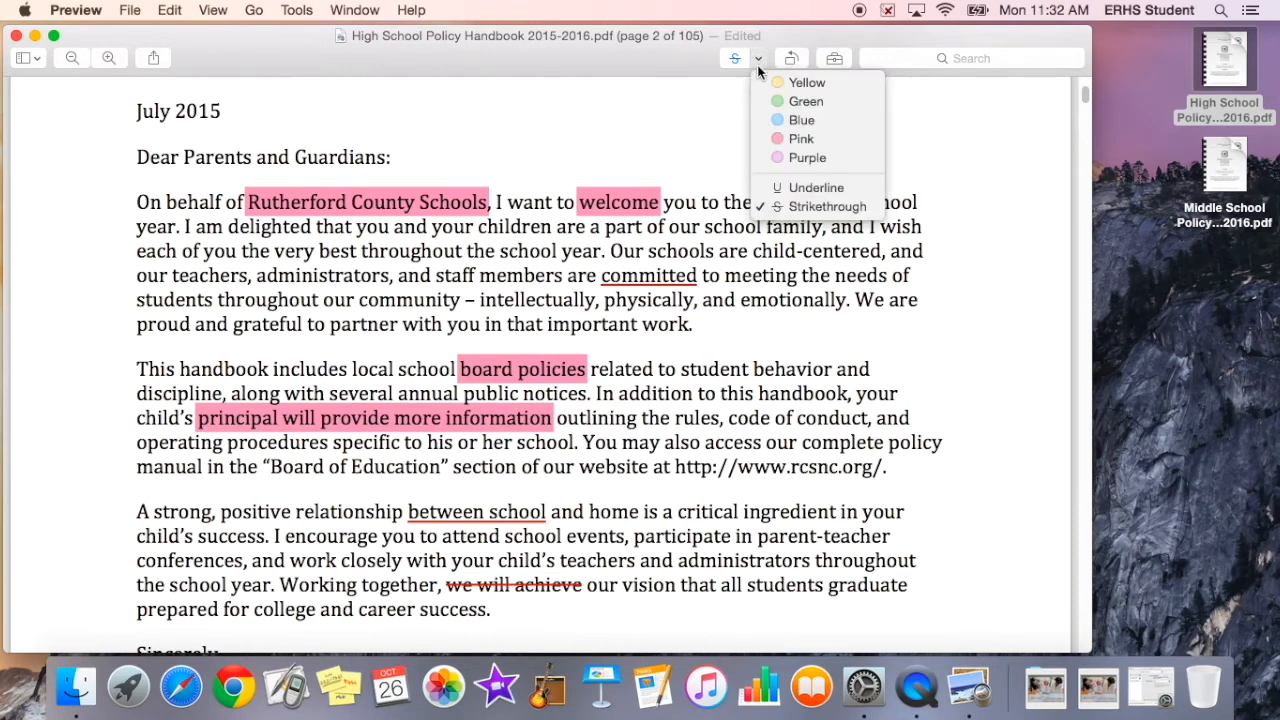
pyautogui.click(788, 83)
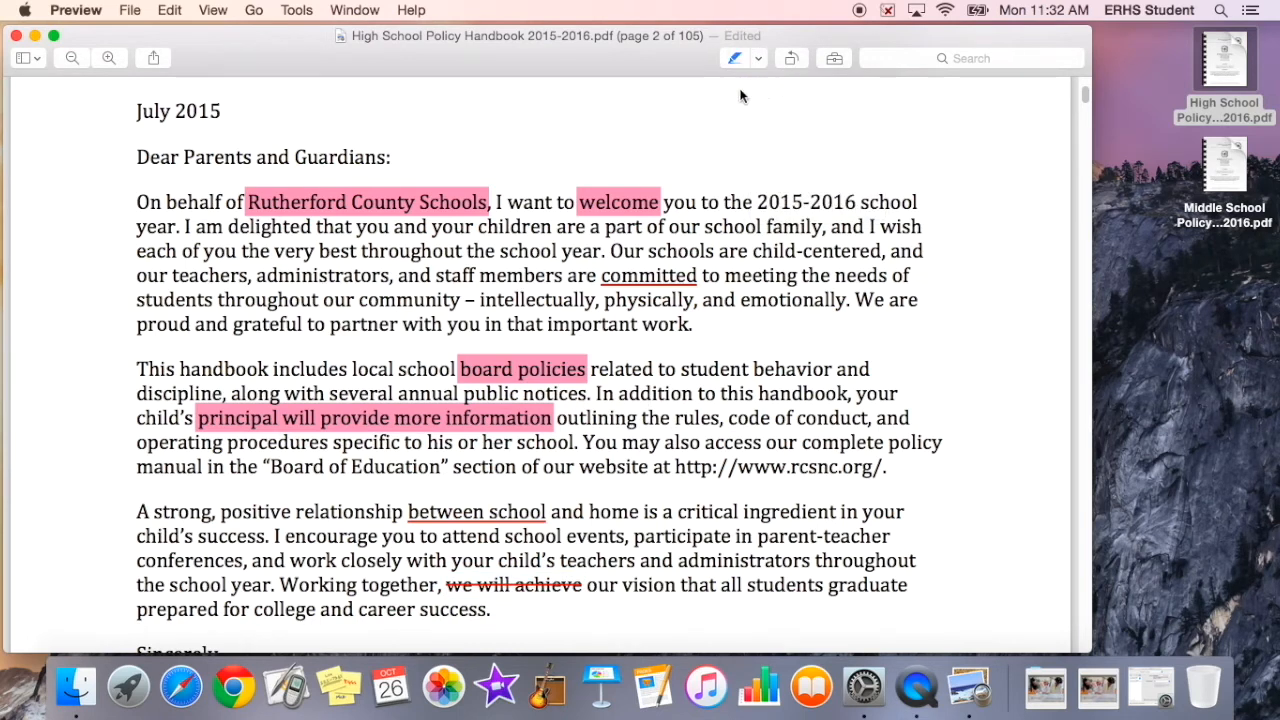
pyautogui.click(835, 59)
pyautogui.scroll(-5, 618, 187)
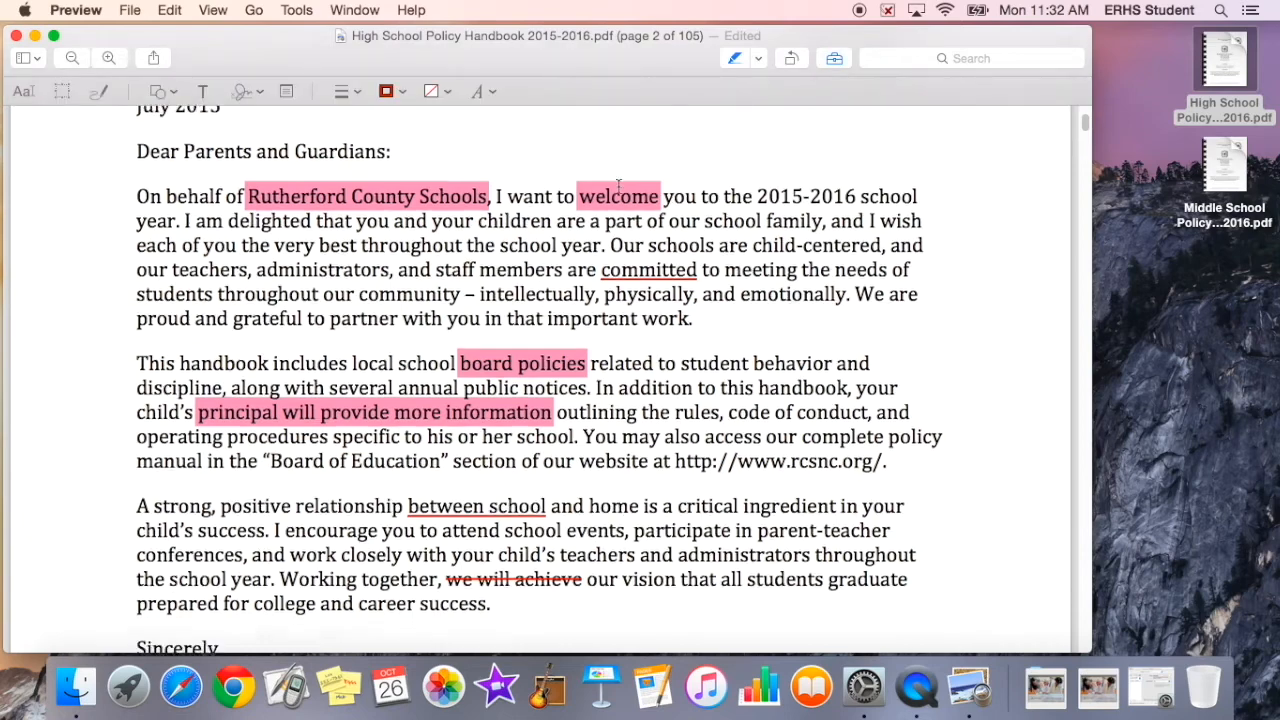
pyautogui.scroll(3, 618, 187)
pyautogui.scroll(-20, 618, 187)
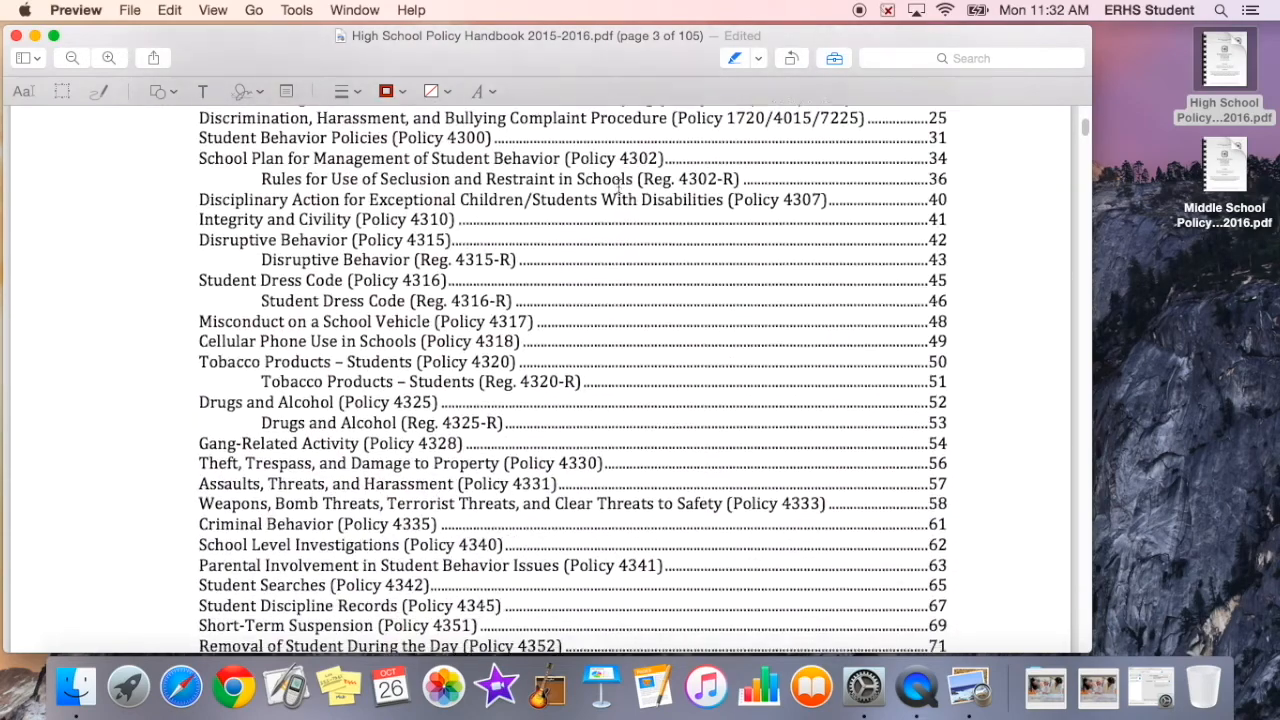
# Step: Draw a red rectangle and fit it around the introductory FERPA paragraph on page 4
pyautogui.scroll(-5, 618, 187)
pyautogui.scroll(1, 617, 186)
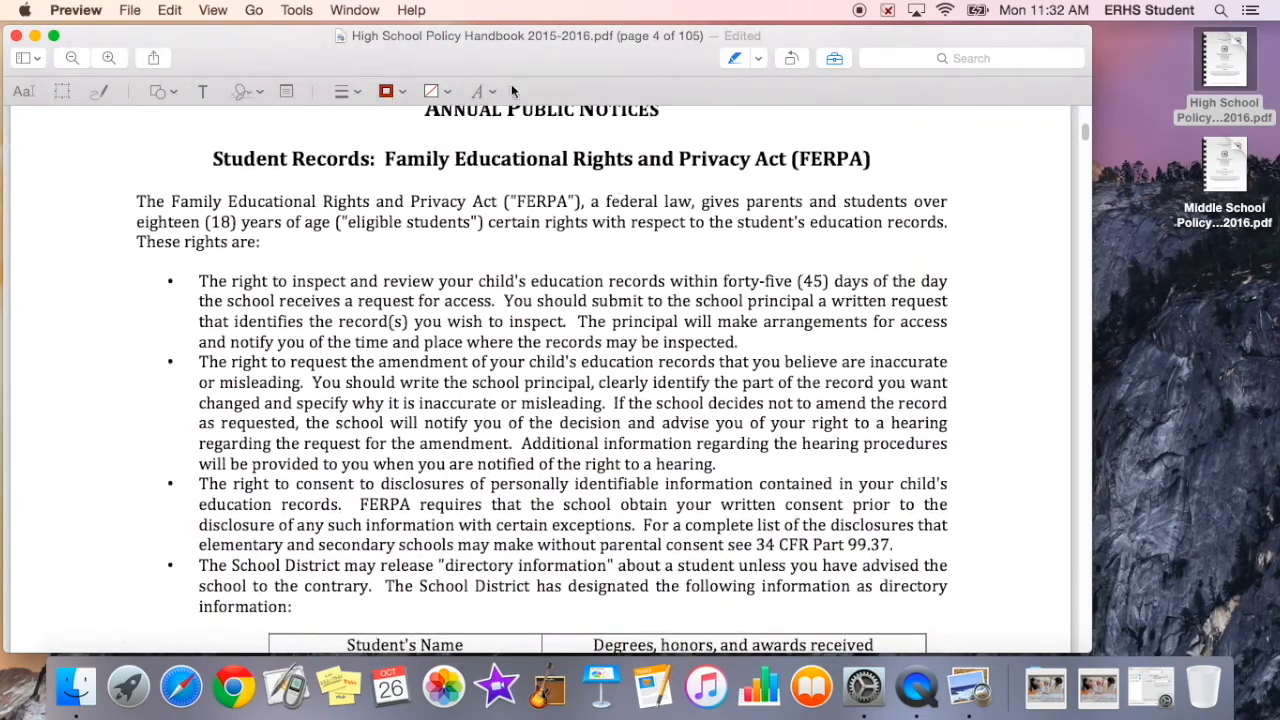
pyautogui.click(176, 89)
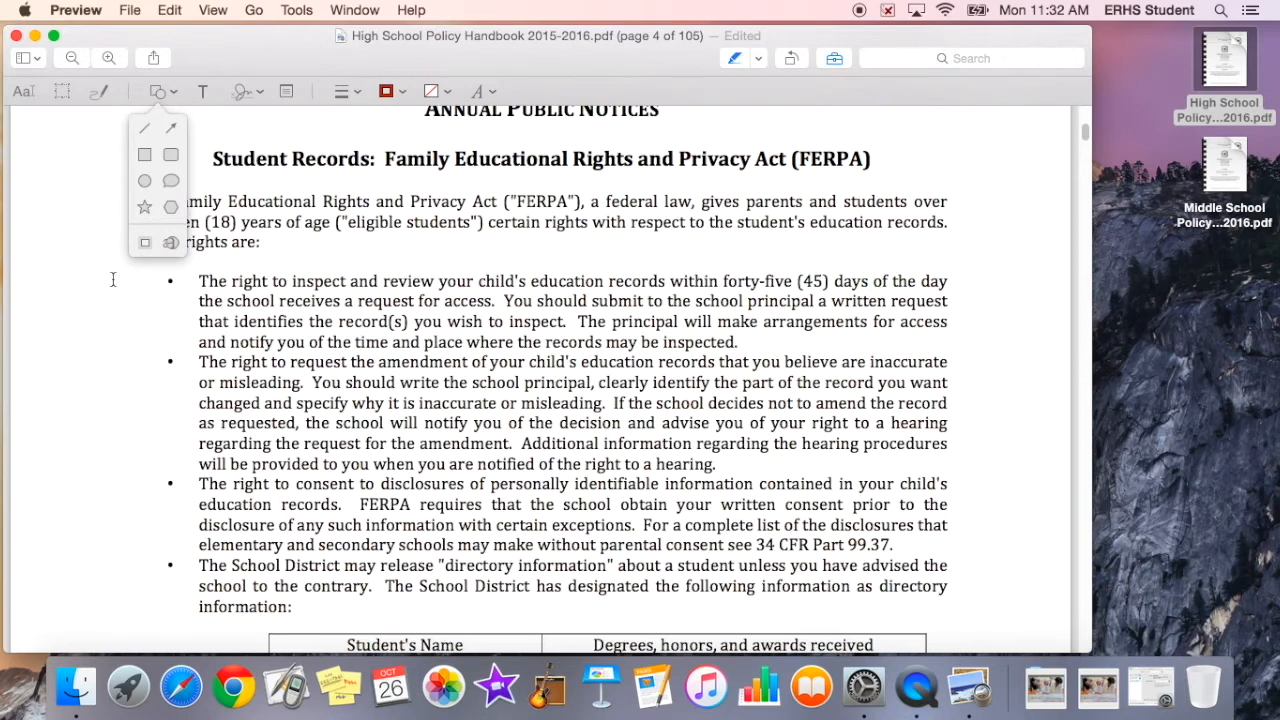
pyautogui.click(144, 155)
pyautogui.moveTo(714, 468); pyautogui.dragTo(1000, 343)
pyautogui.click(1003, 356)
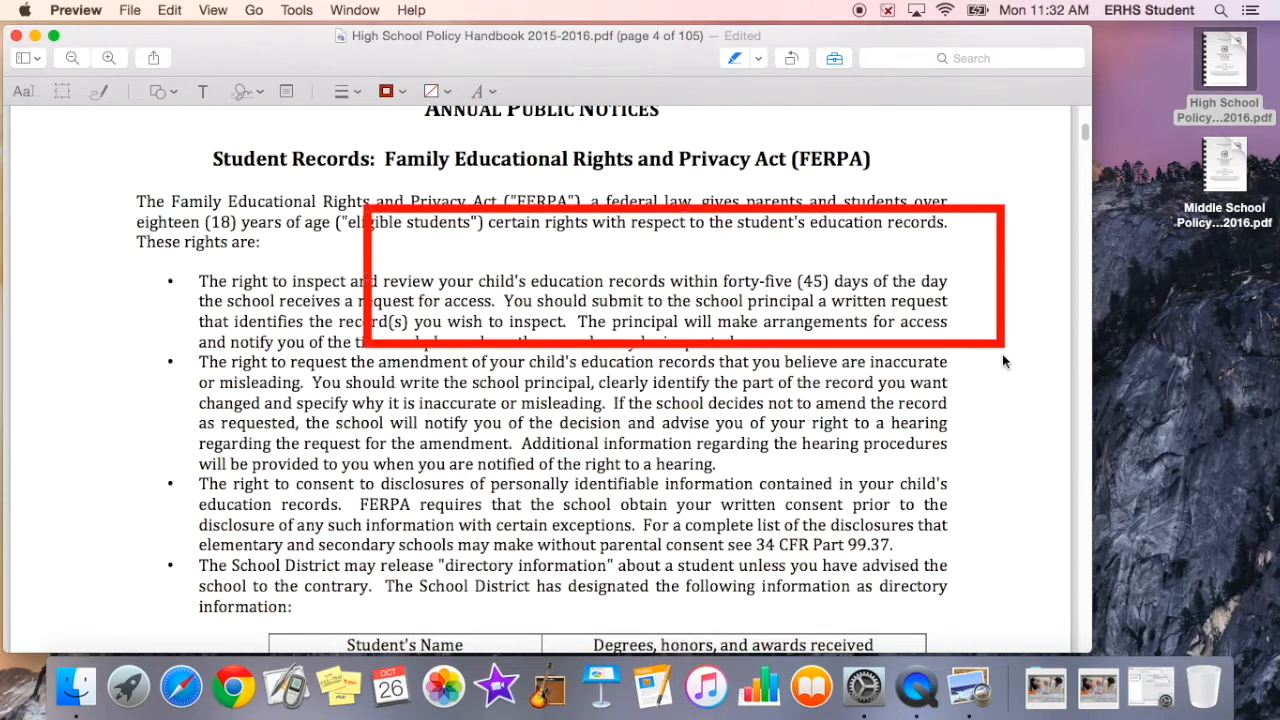
pyautogui.moveTo(583, 210); pyautogui.dragTo(343, 188)
pyautogui.moveTo(745, 314); pyautogui.dragTo(995, 262)
pyautogui.click(1012, 350)
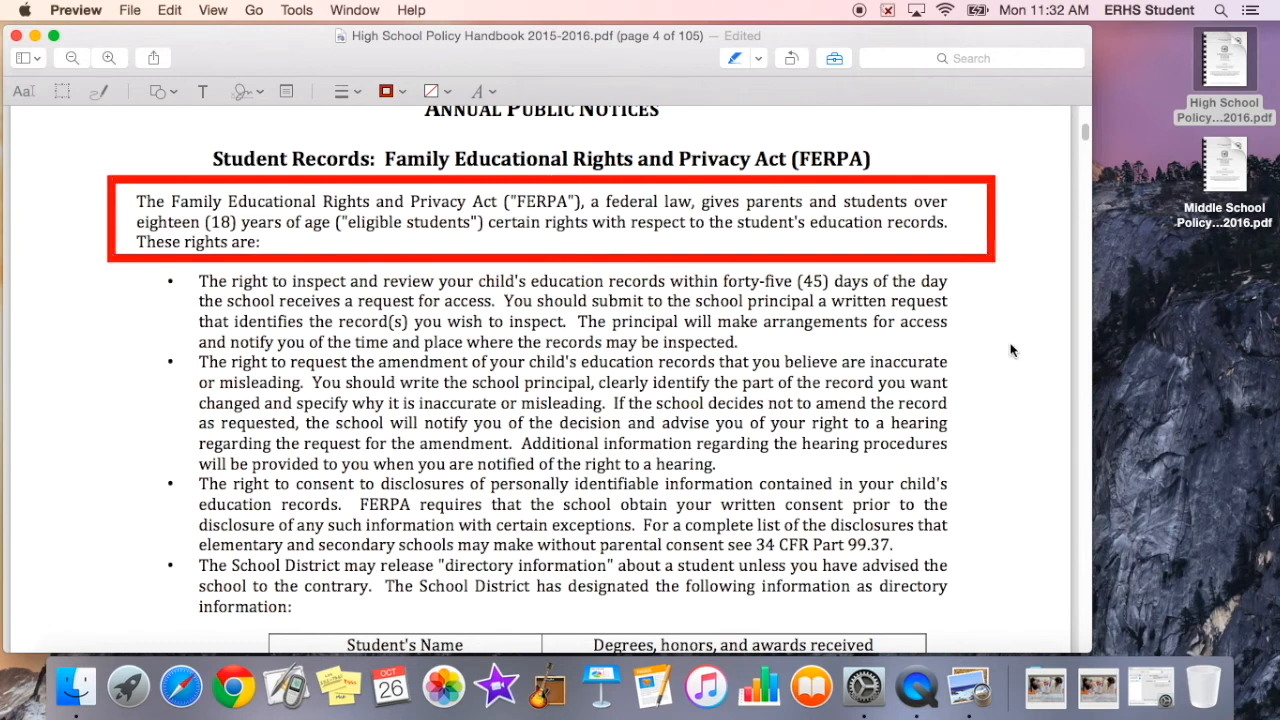
# Step: Add a text box beside the first bullet reading "Text that I need"
pyautogui.click(170, 92)
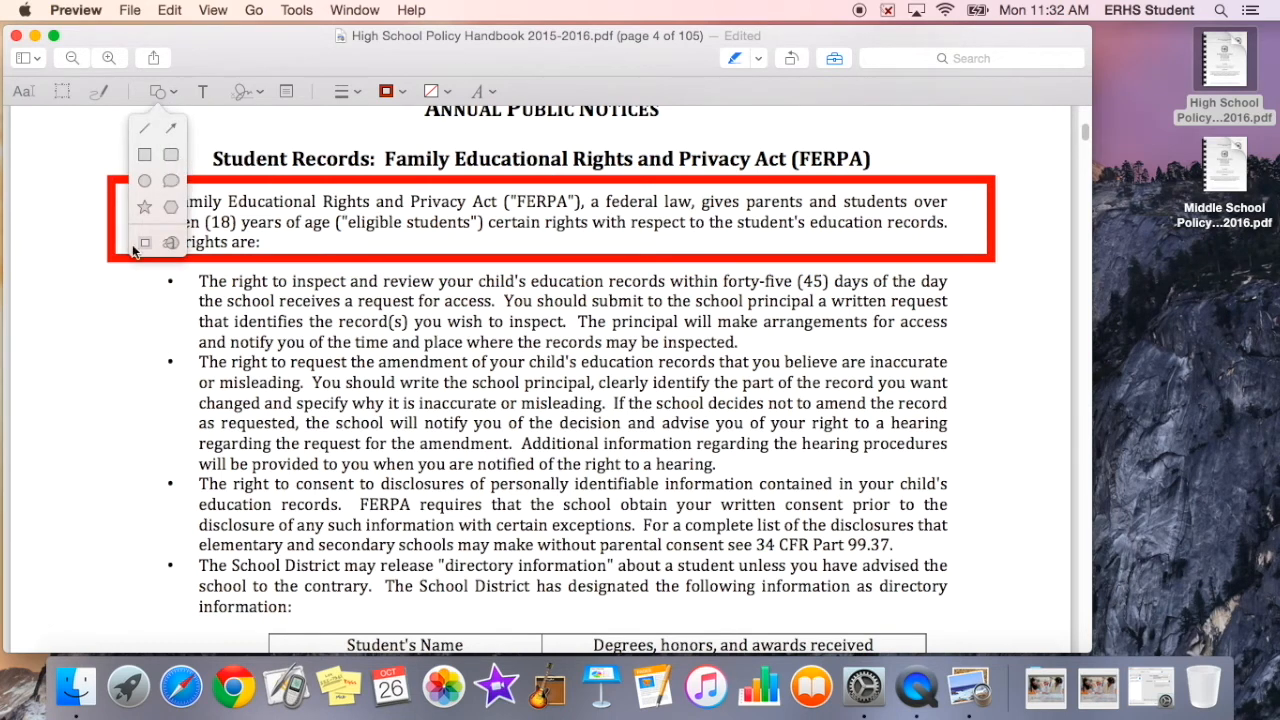
pyautogui.click(70, 407)
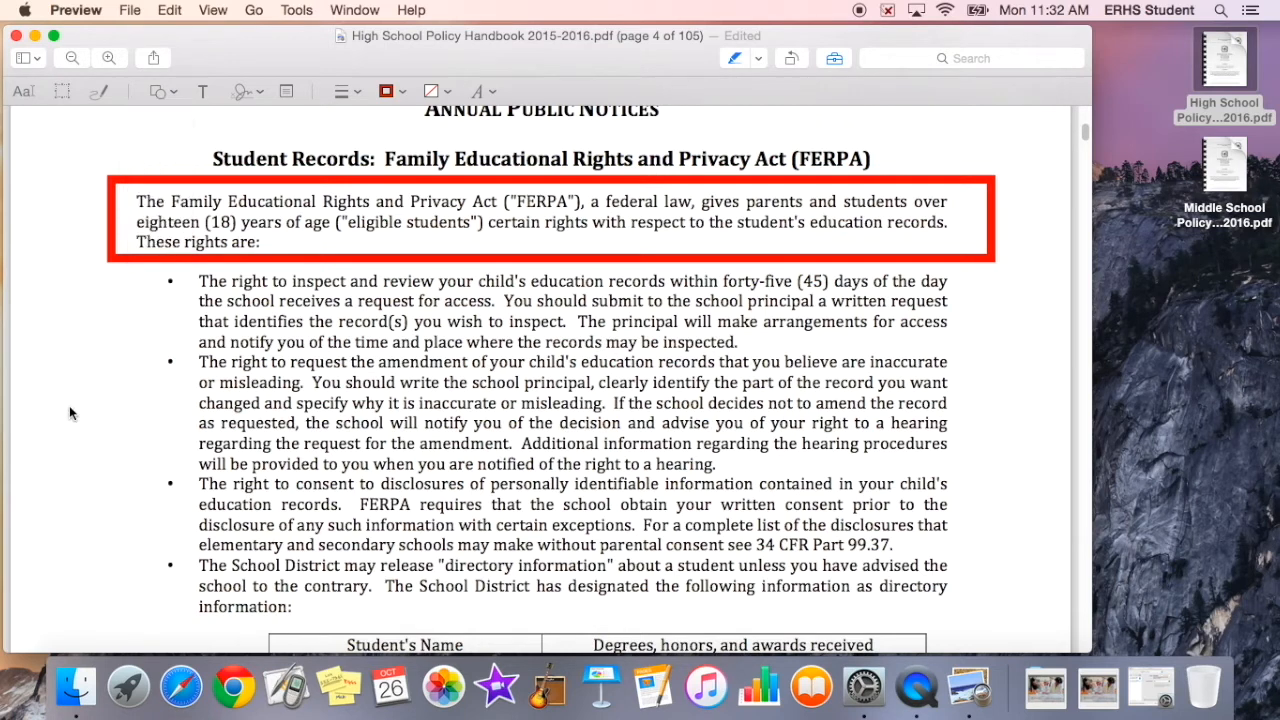
pyautogui.click(201, 91)
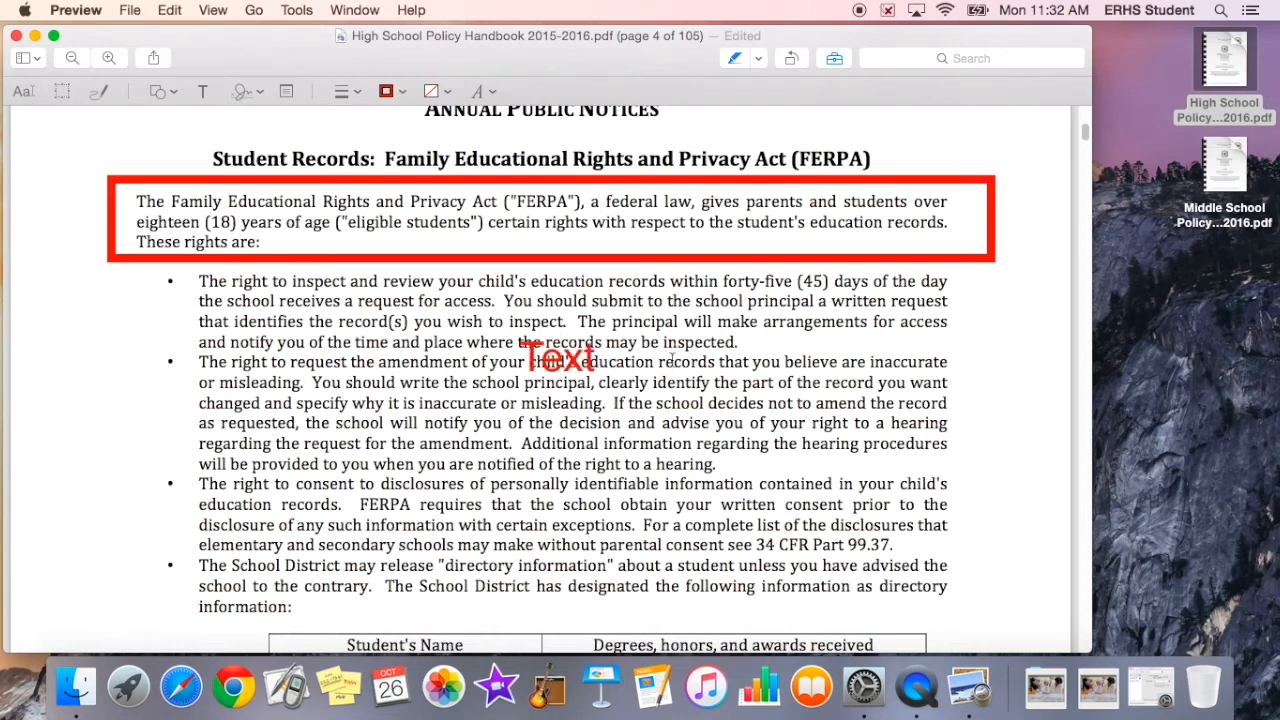
pyautogui.moveTo(560, 357)
pyautogui.mouseDown()
pyautogui.moveTo(415, 366)
pyautogui.moveTo(168, 325)
pyautogui.mouseUp()
pyautogui.doubleClick(167, 324)
pyautogui.press('BackSpace')
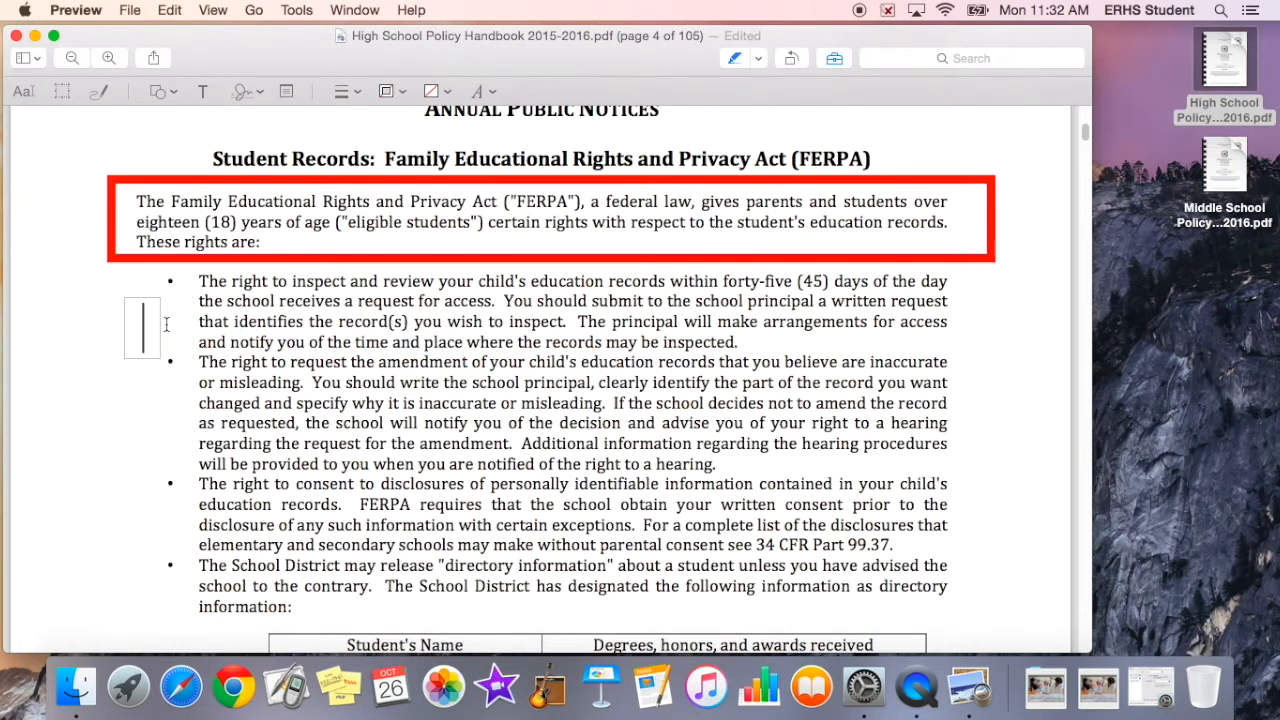
pyautogui.write('Text')
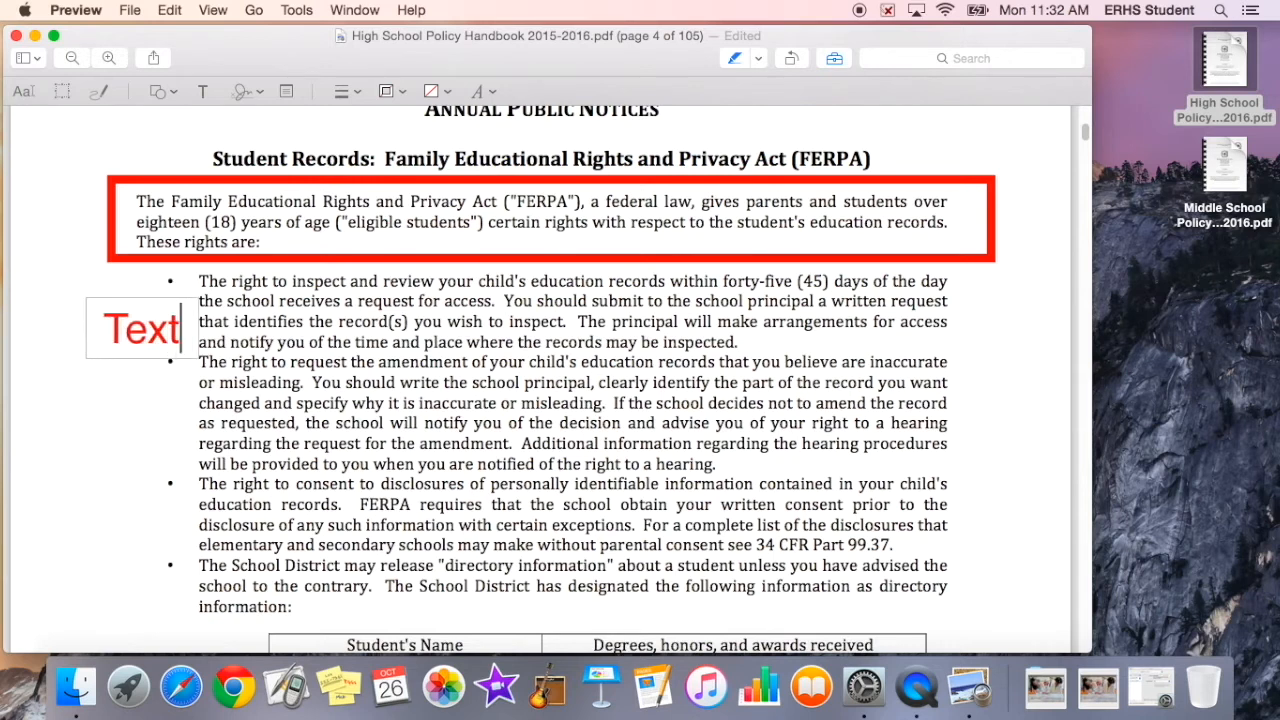
pyautogui.write(' that I need')
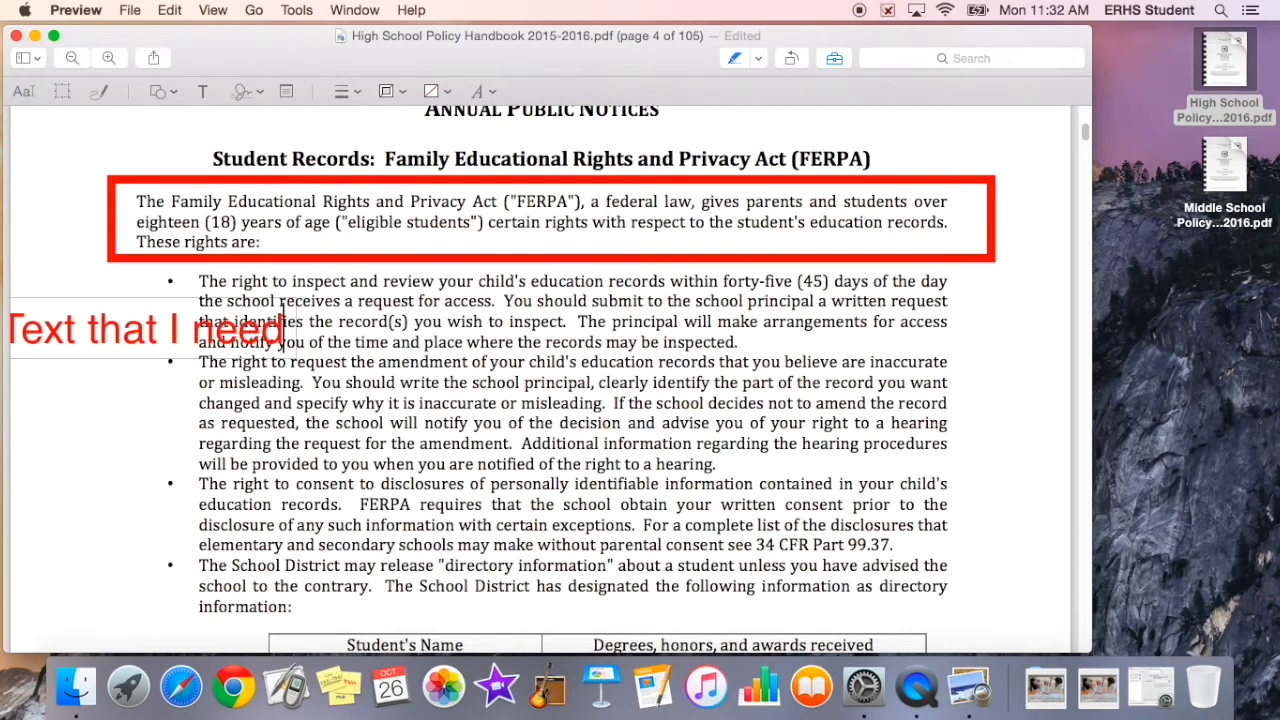
# Step: Move the text box slightly and set its text colour to light blue
pyautogui.moveTo(213, 340); pyautogui.dragTo(314, 342)
pyautogui.tripleClick(312, 339)
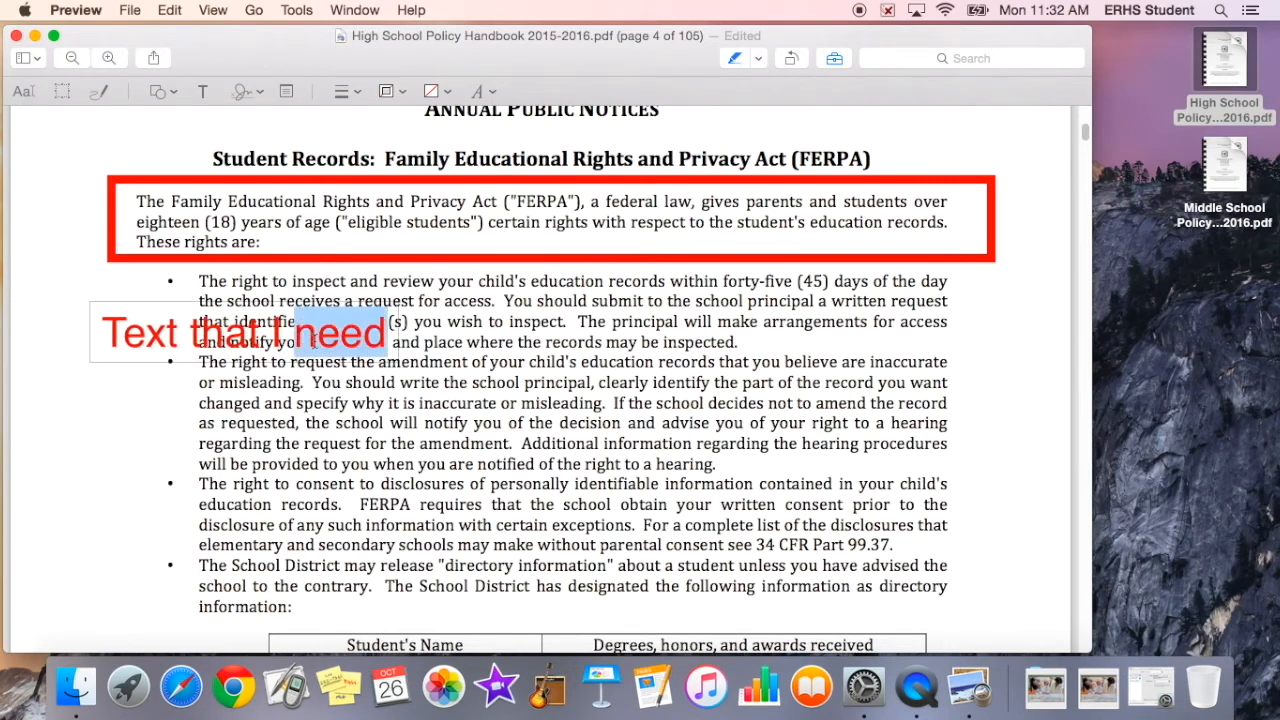
pyautogui.click(492, 92)
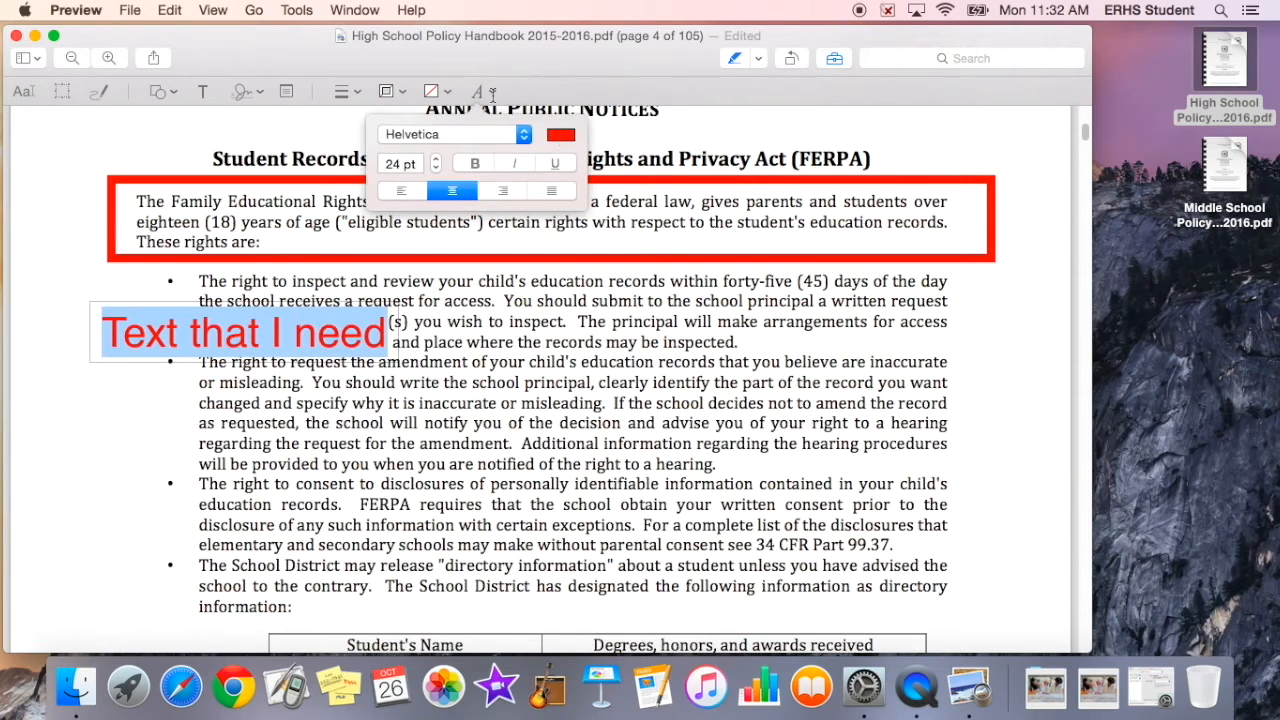
pyautogui.click(563, 136)
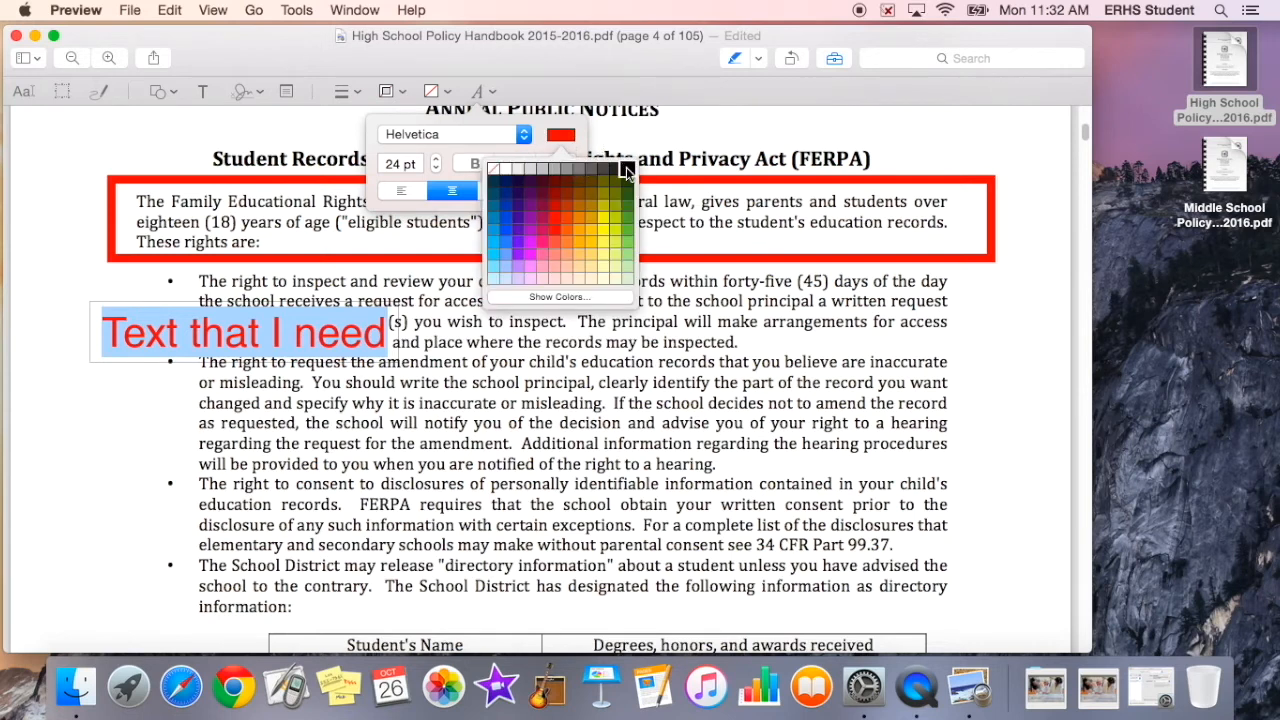
pyautogui.click(492, 256)
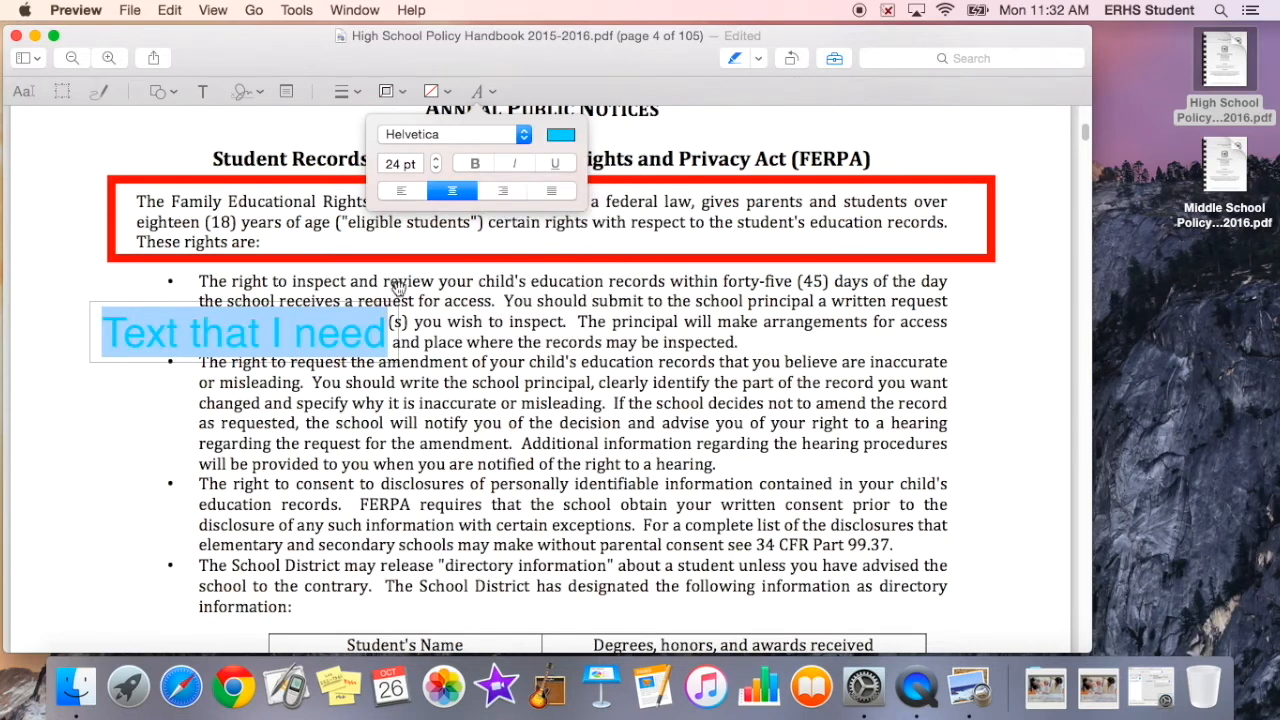
# Step: Nudge the text box and give it a gray fill colour
pyautogui.click(330, 332)
pyautogui.moveTo(330, 332); pyautogui.dragTo(288, 338)
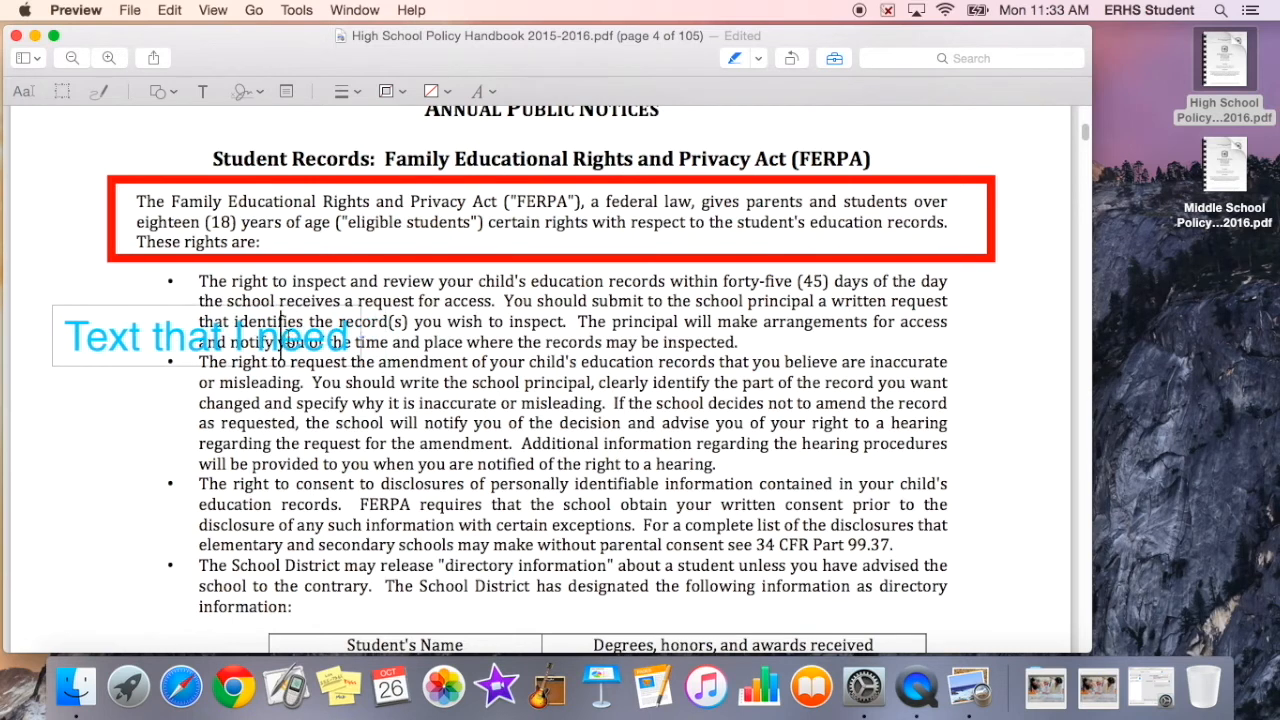
pyautogui.tripleClick(288, 338)
pyautogui.click(441, 90)
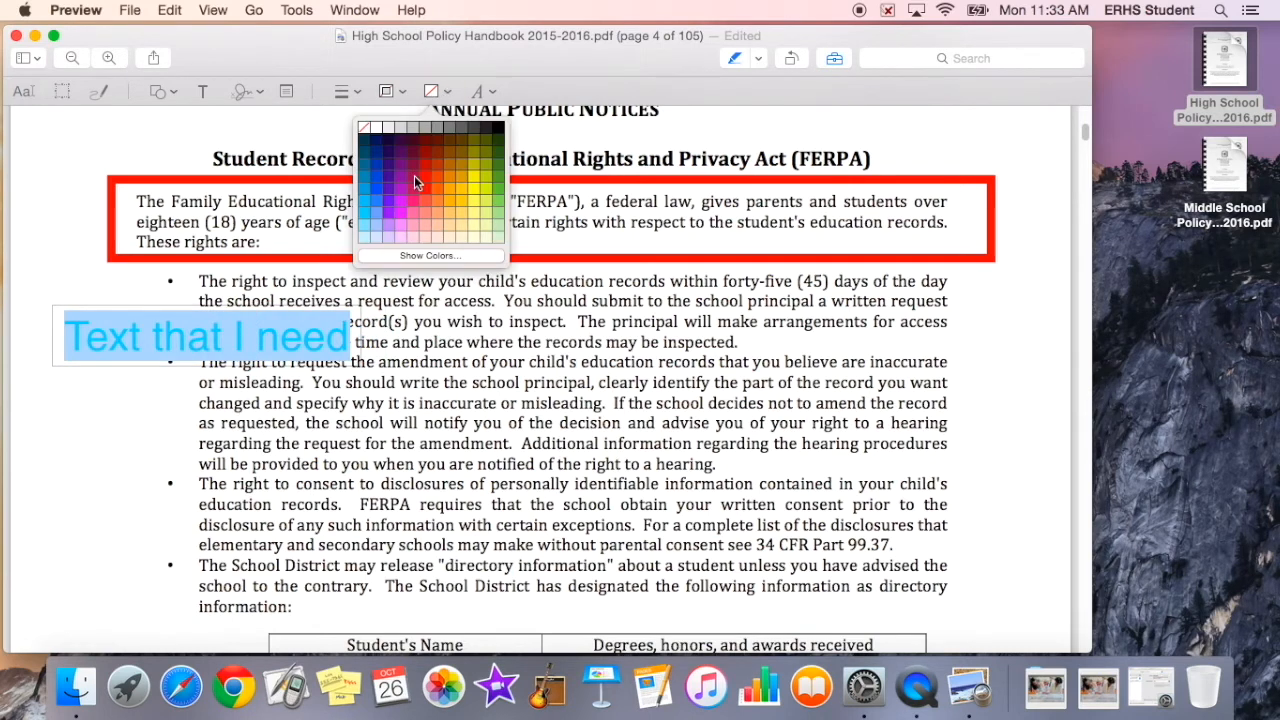
pyautogui.click(421, 137)
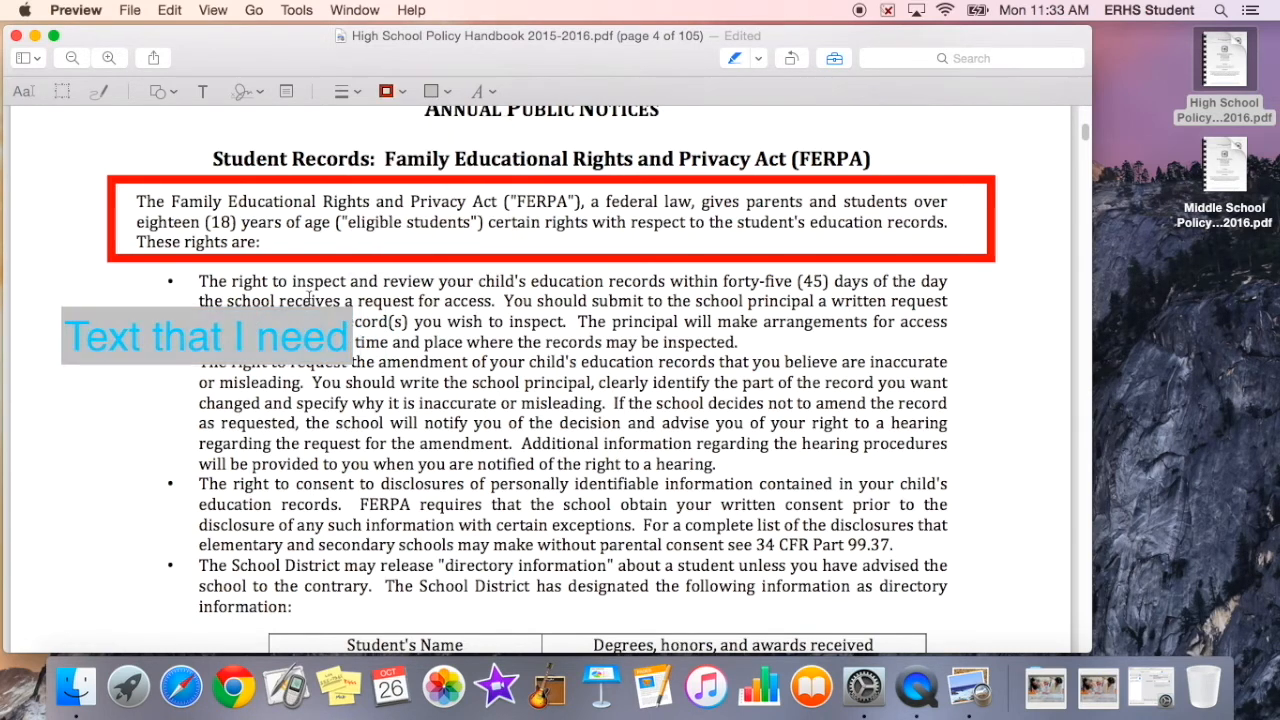
# Step: Move the text box down to the second bullet and set its text colour to dark red
pyautogui.moveTo(197, 355); pyautogui.dragTo(225, 375)
pyautogui.tripleClick(226, 375)
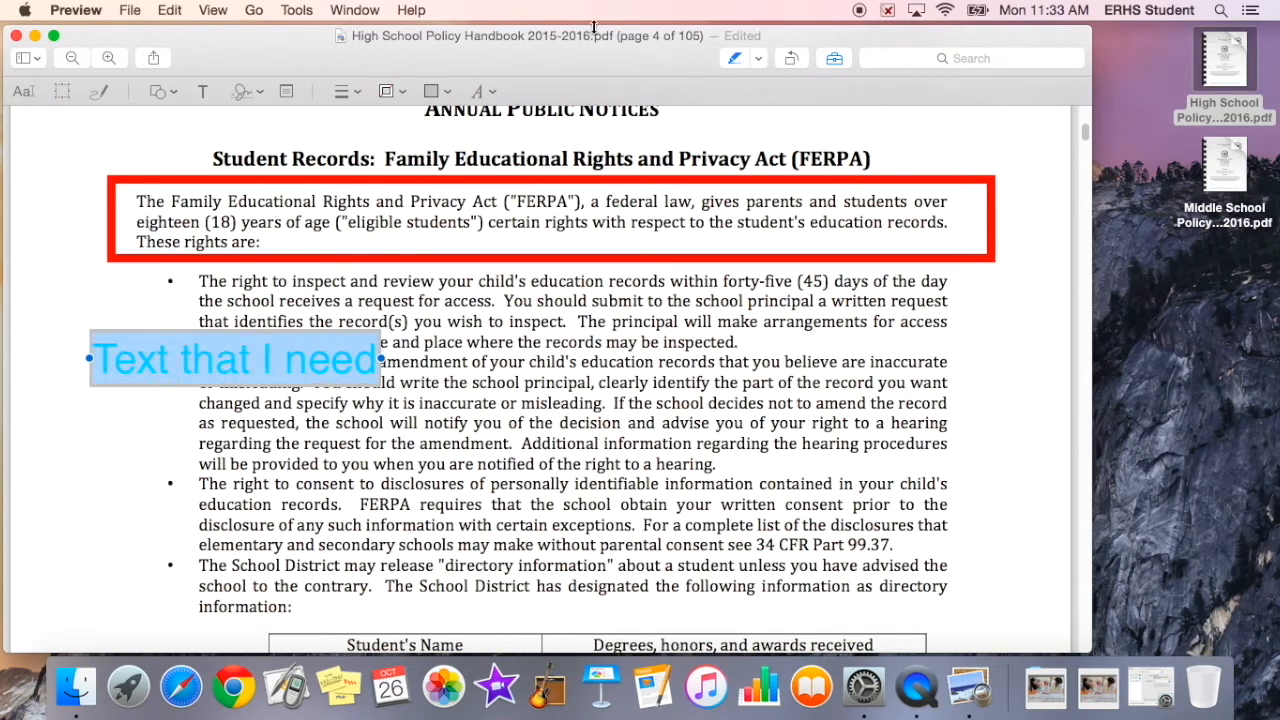
pyautogui.click(481, 91)
pyautogui.click(558, 135)
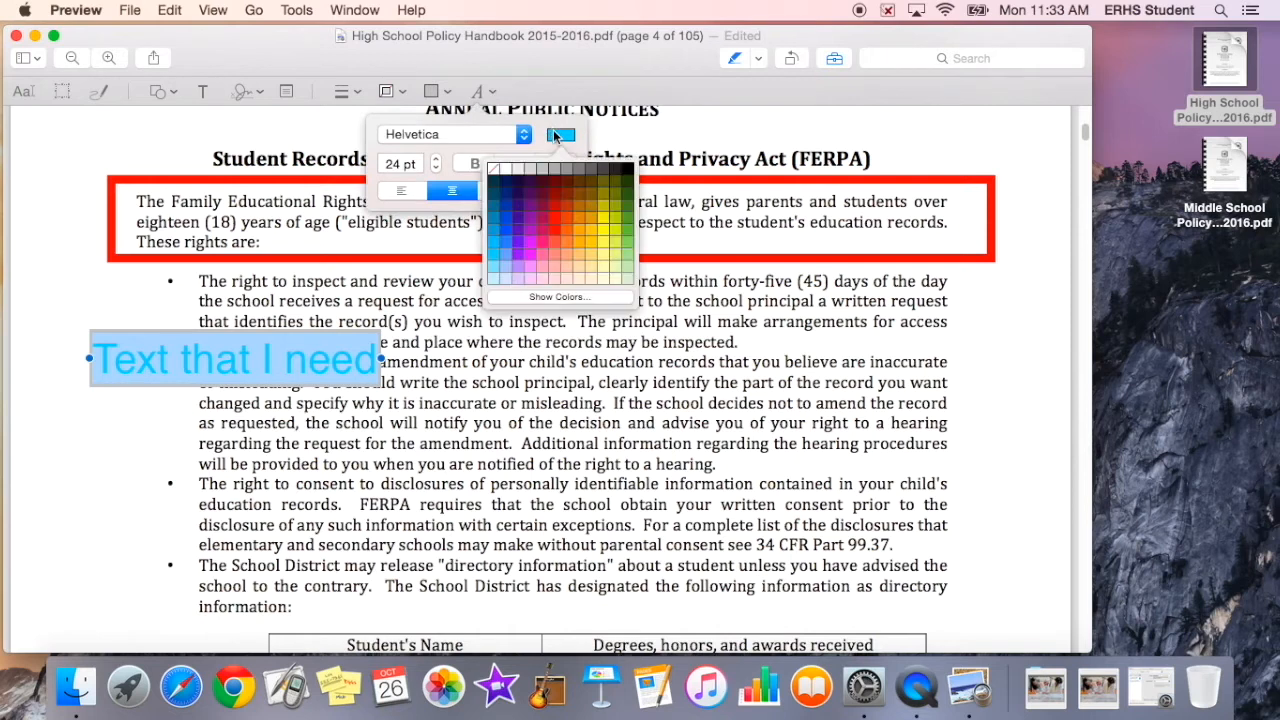
pyautogui.click(553, 193)
# Step: Reduce the text box font size to 17 pt and make the text italic and centred
pyautogui.click(435, 168)
pyautogui.click(435, 168)
pyautogui.click(435, 168)
pyautogui.click(435, 168)
pyautogui.click(435, 168)
pyautogui.click(435, 168)
pyautogui.click(435, 168)
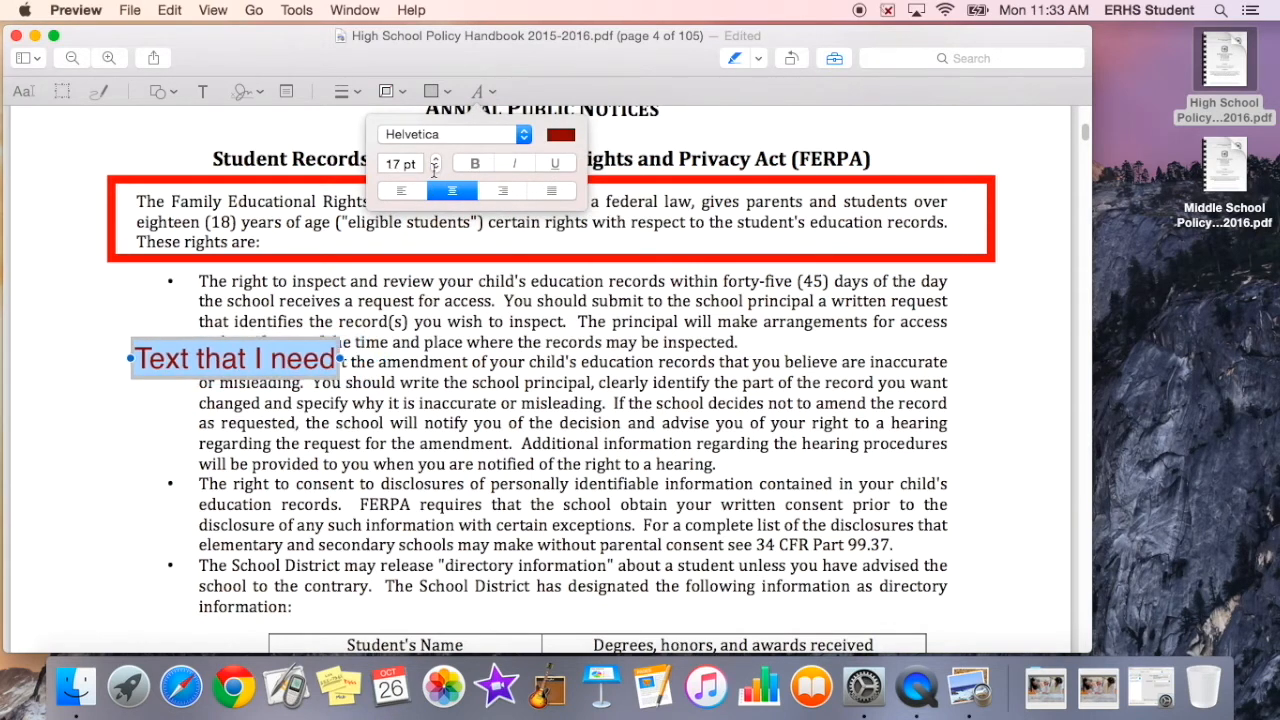
pyautogui.click(472, 164)
pyautogui.click(512, 164)
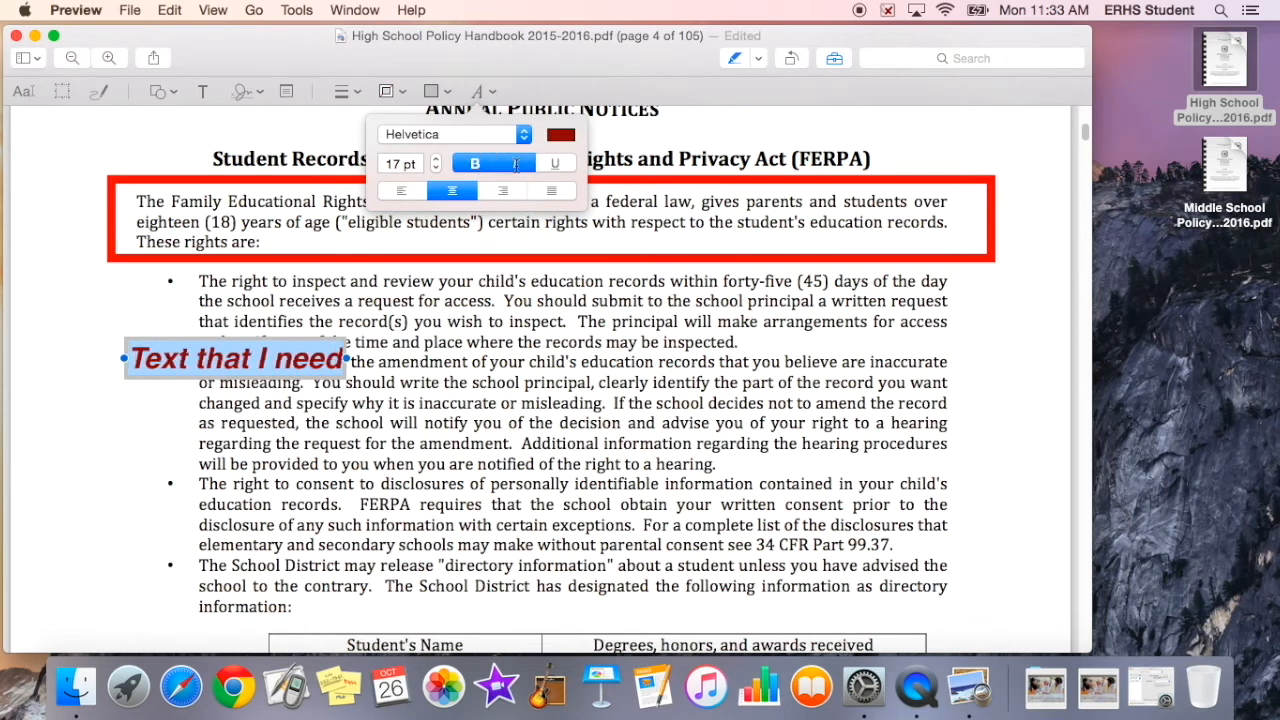
pyautogui.click(474, 164)
pyautogui.click(403, 191)
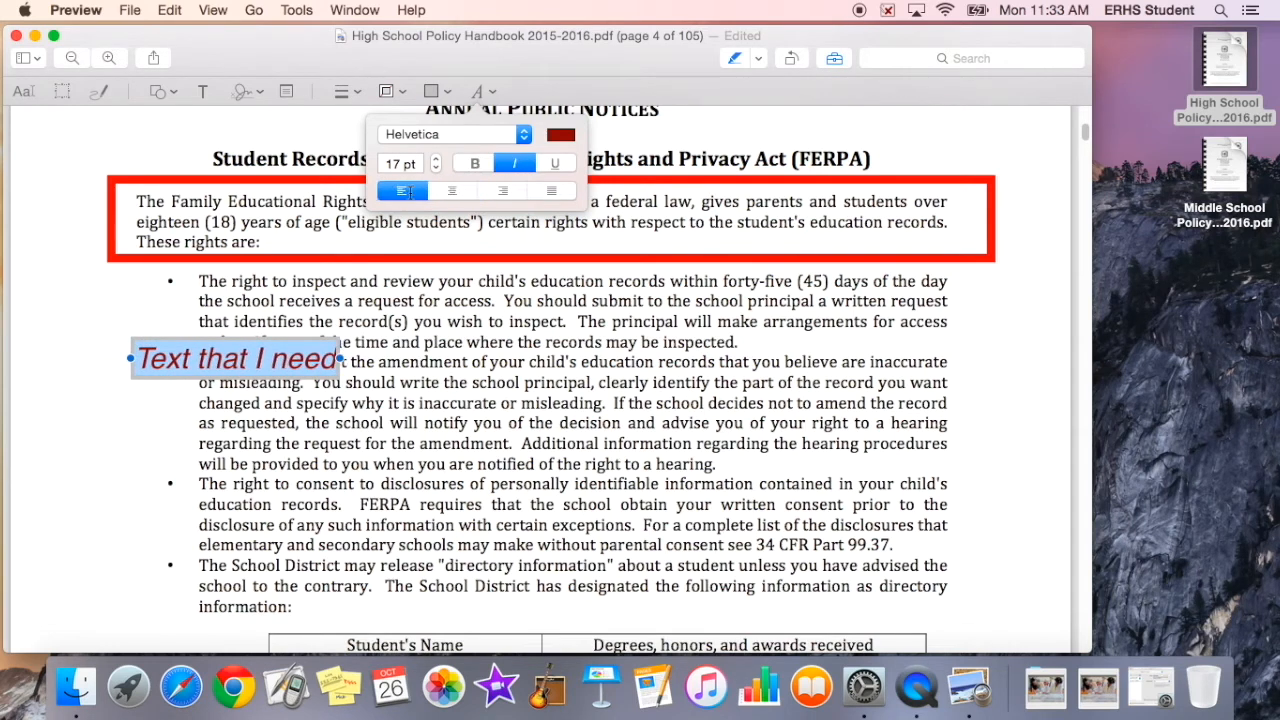
pyautogui.click(453, 191)
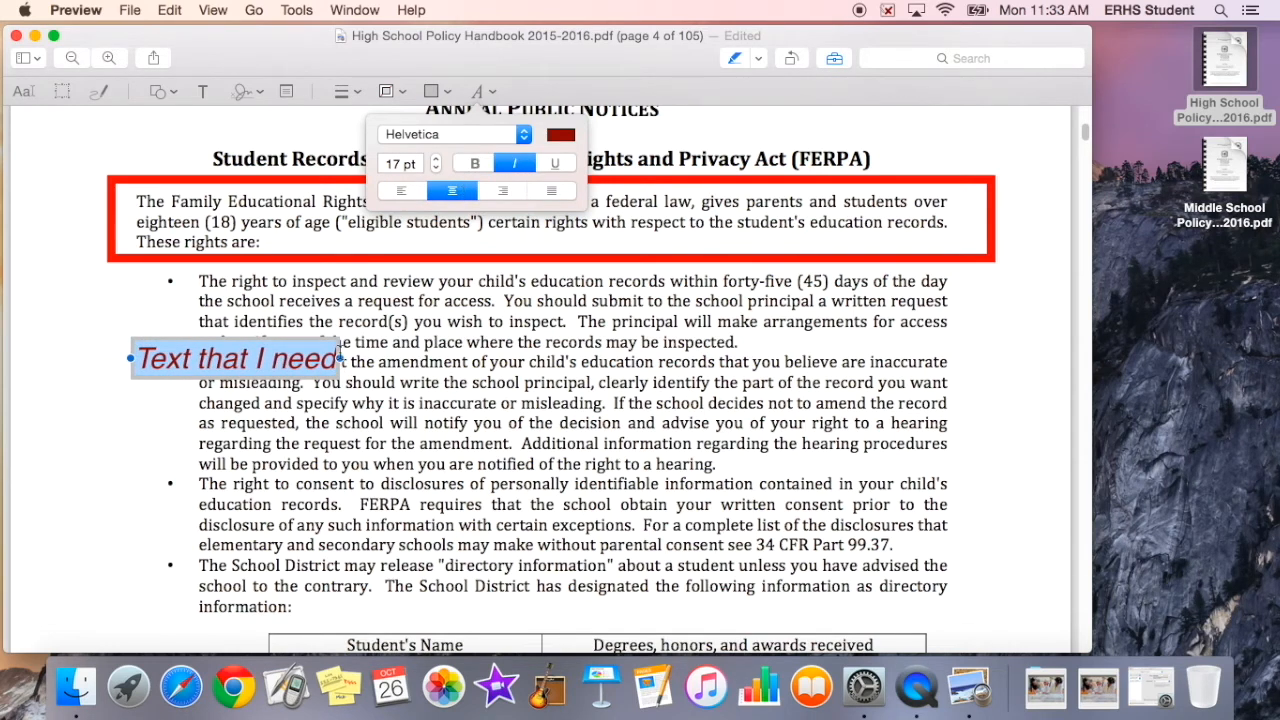
# Step: Browse the fill and border colour options for the text box
pyautogui.click(340, 362)
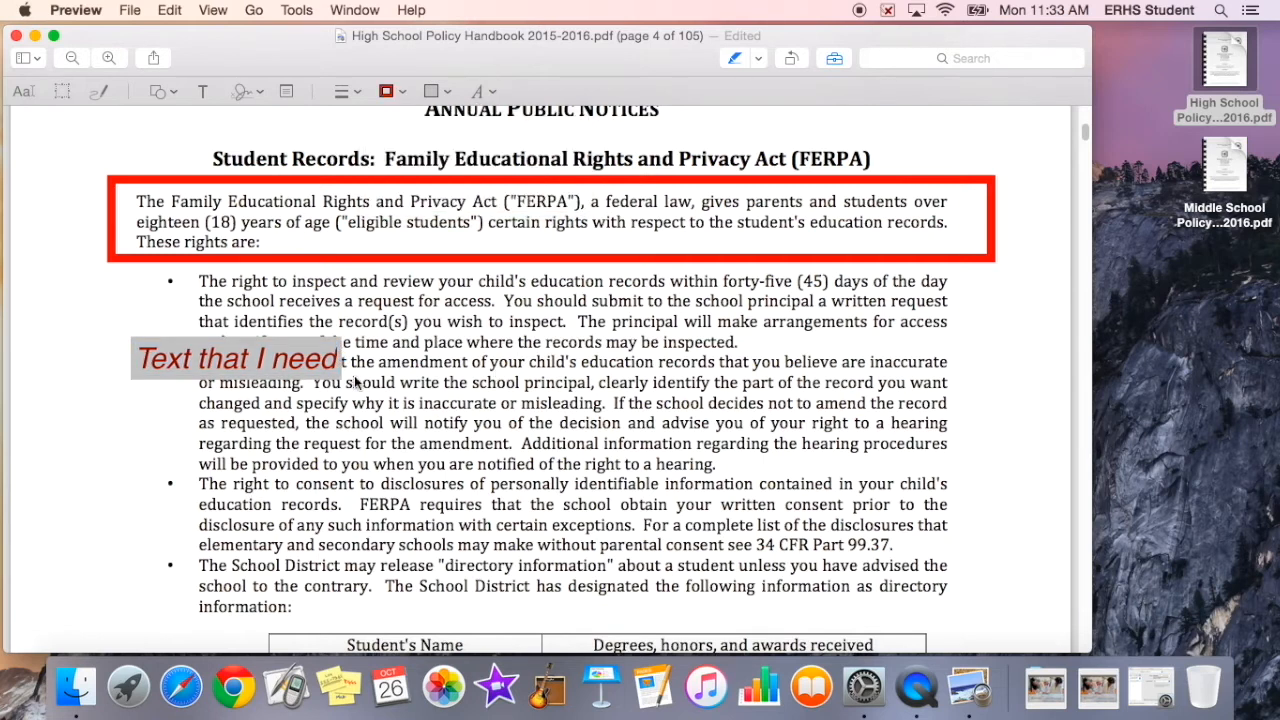
pyautogui.doubleClick(331, 368)
pyautogui.tripleClick(331, 368)
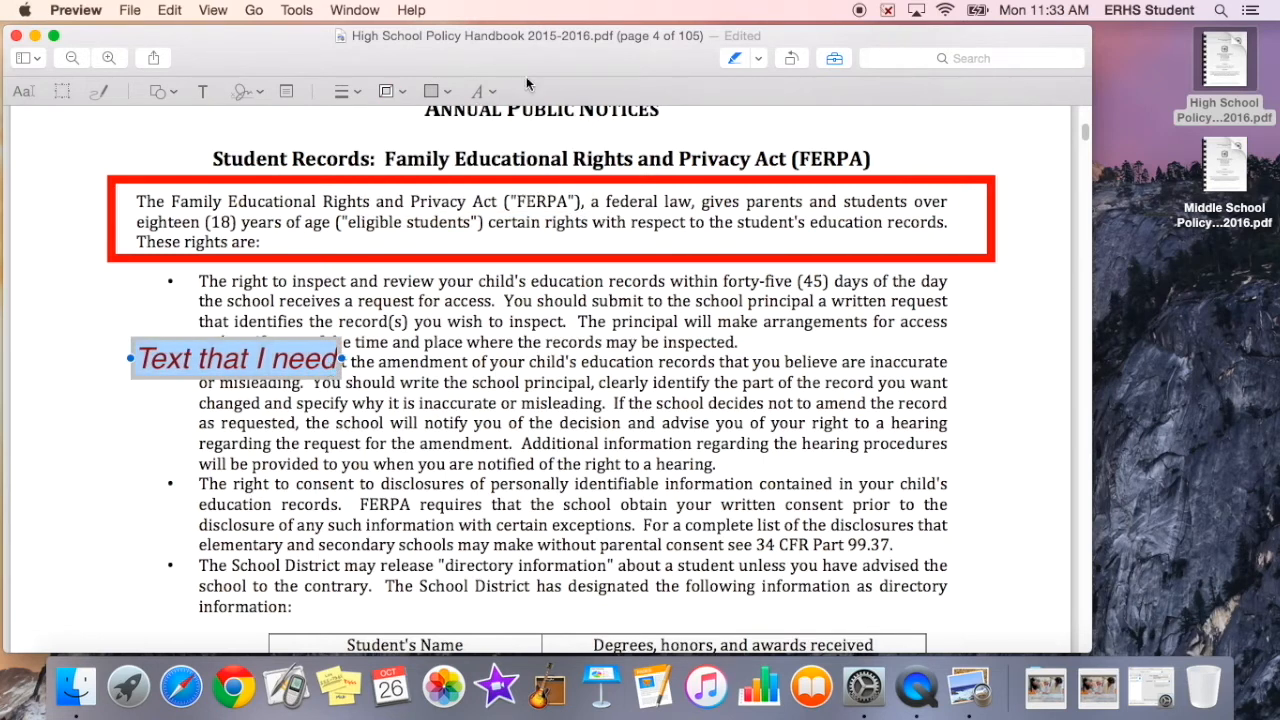
pyautogui.click(450, 93)
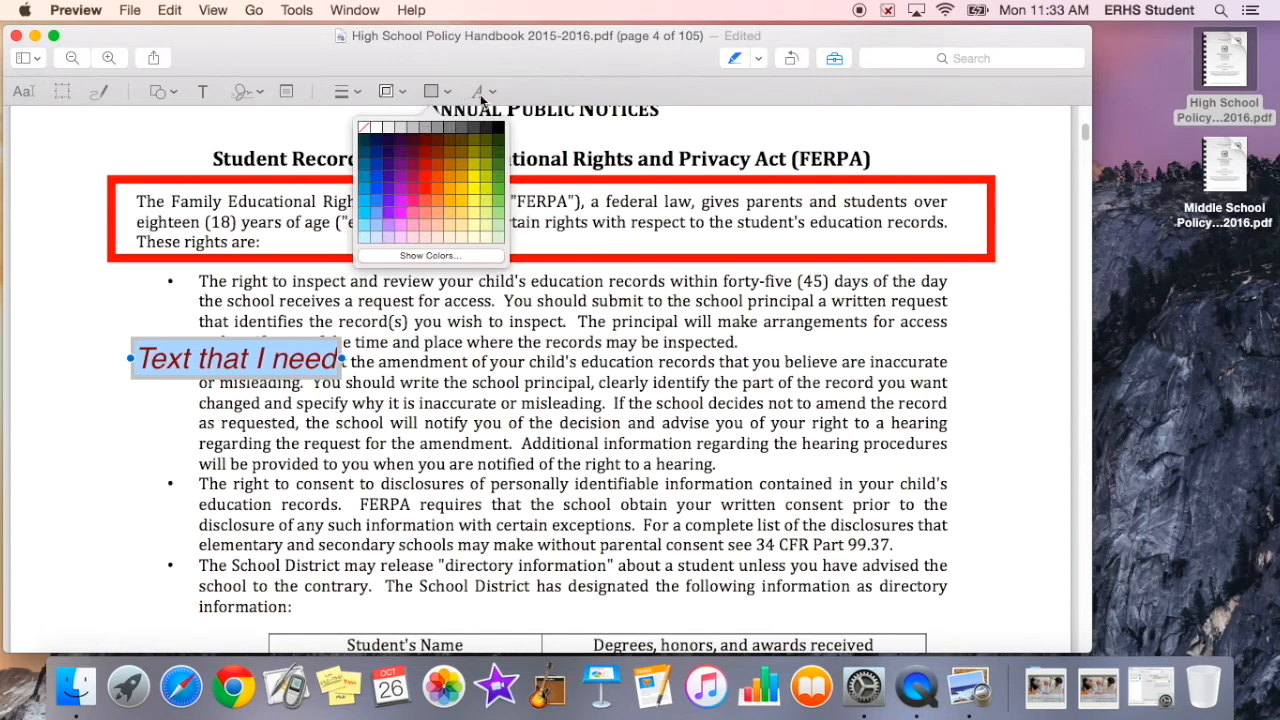
pyautogui.click(391, 96)
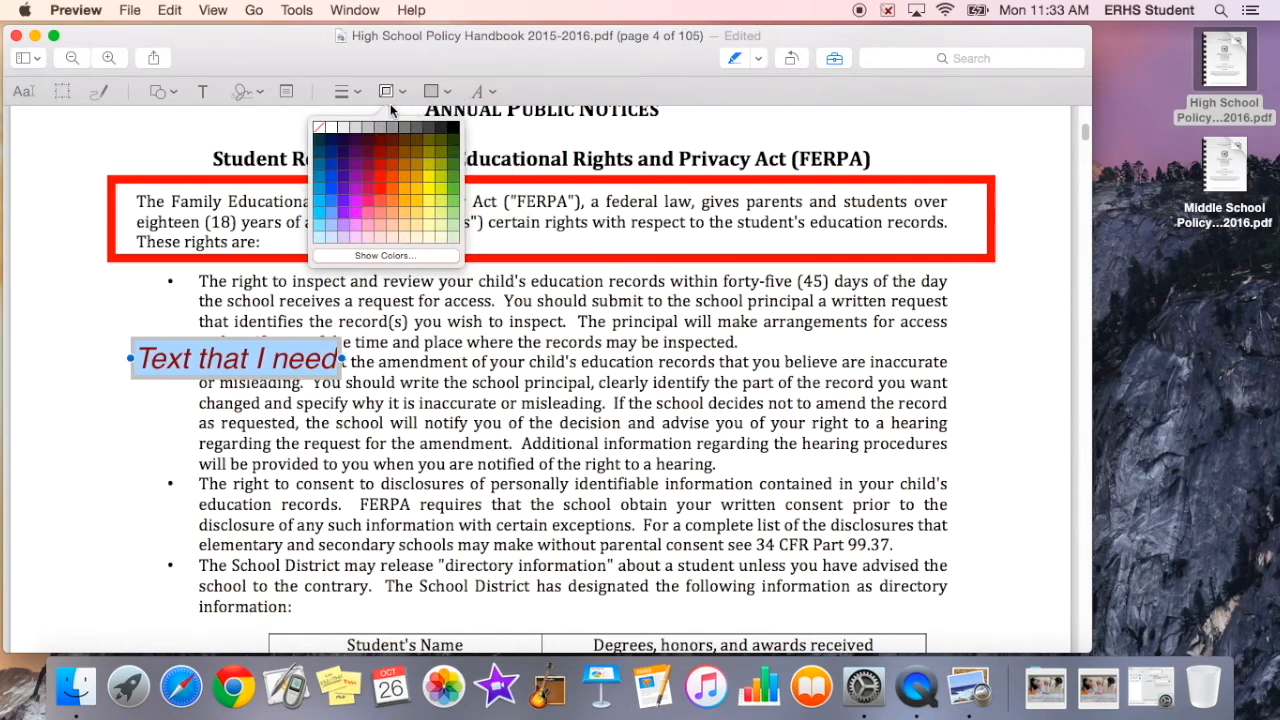
pyautogui.click(426, 65)
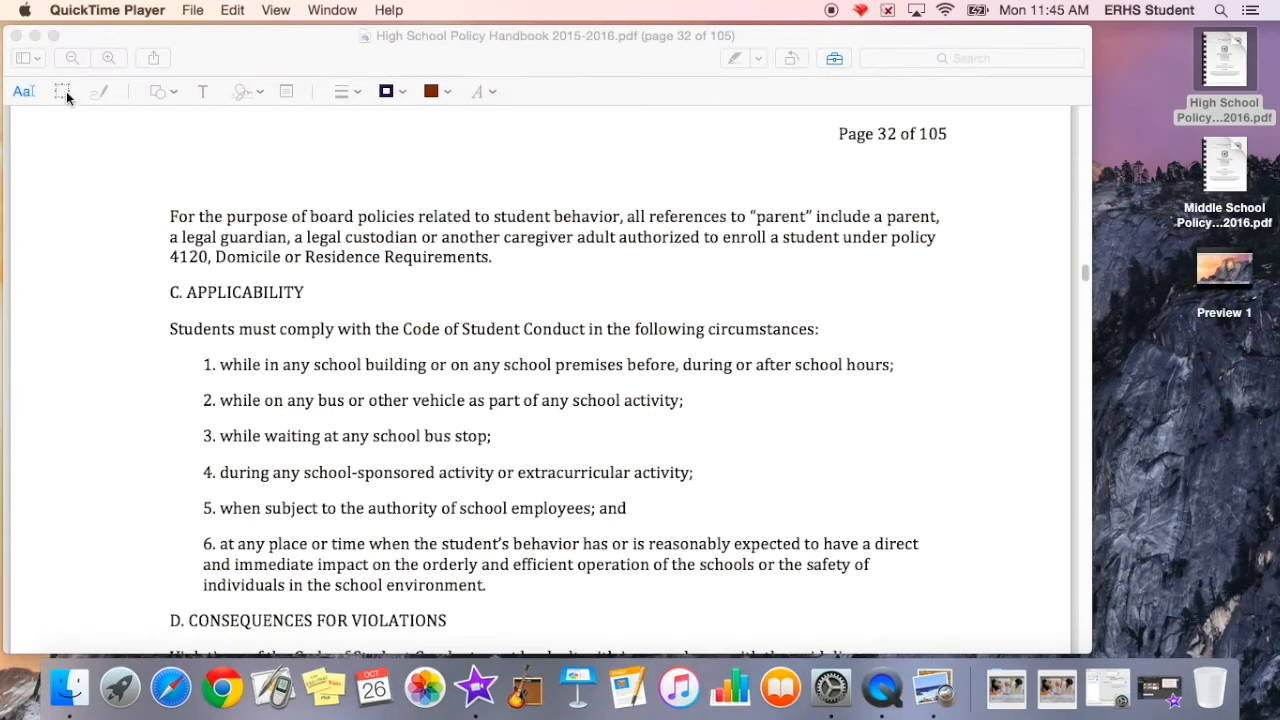
# Step: Sketch a line under "For the purpose of board" on page 32 and adjust the sketch line thickness
pyautogui.click(100, 91)
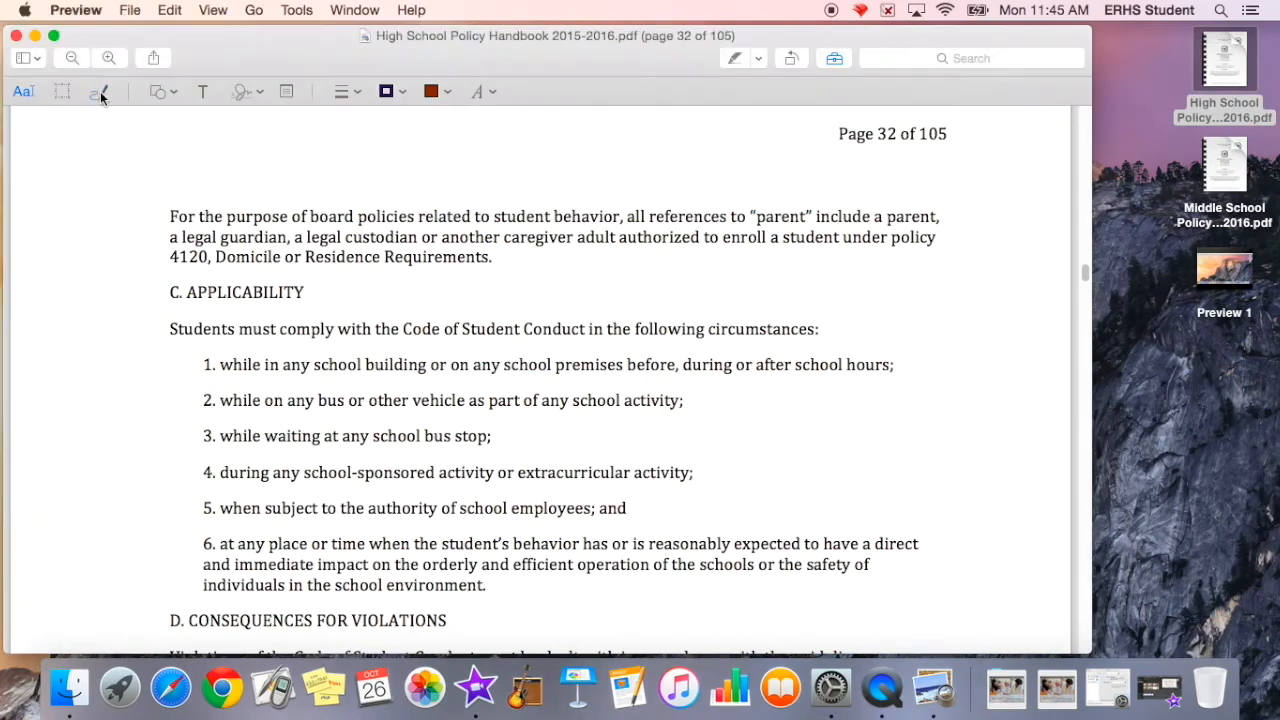
pyautogui.click(101, 92)
pyautogui.moveTo(167, 233)
pyautogui.mouseDown()
pyautogui.moveTo(325, 240)
pyautogui.moveTo(353, 226)
pyautogui.mouseUp()
pyautogui.click(26, 172)
pyautogui.click(26, 204)
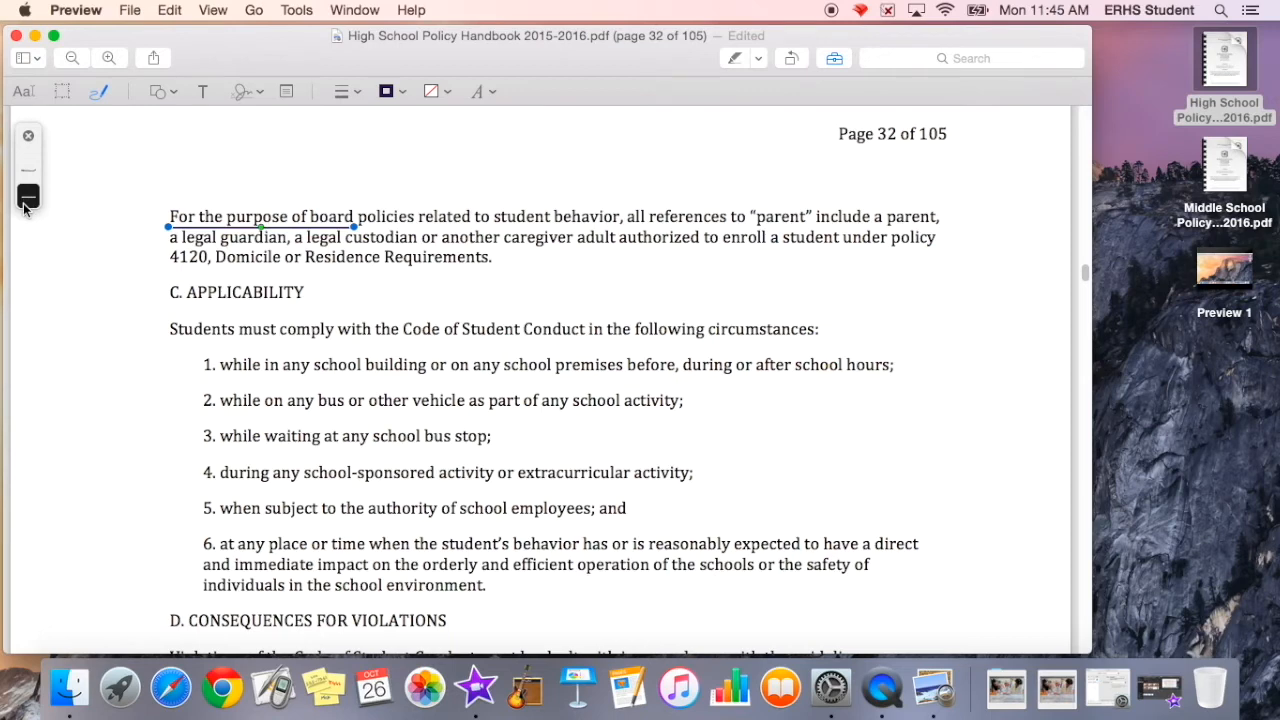
pyautogui.click(30, 179)
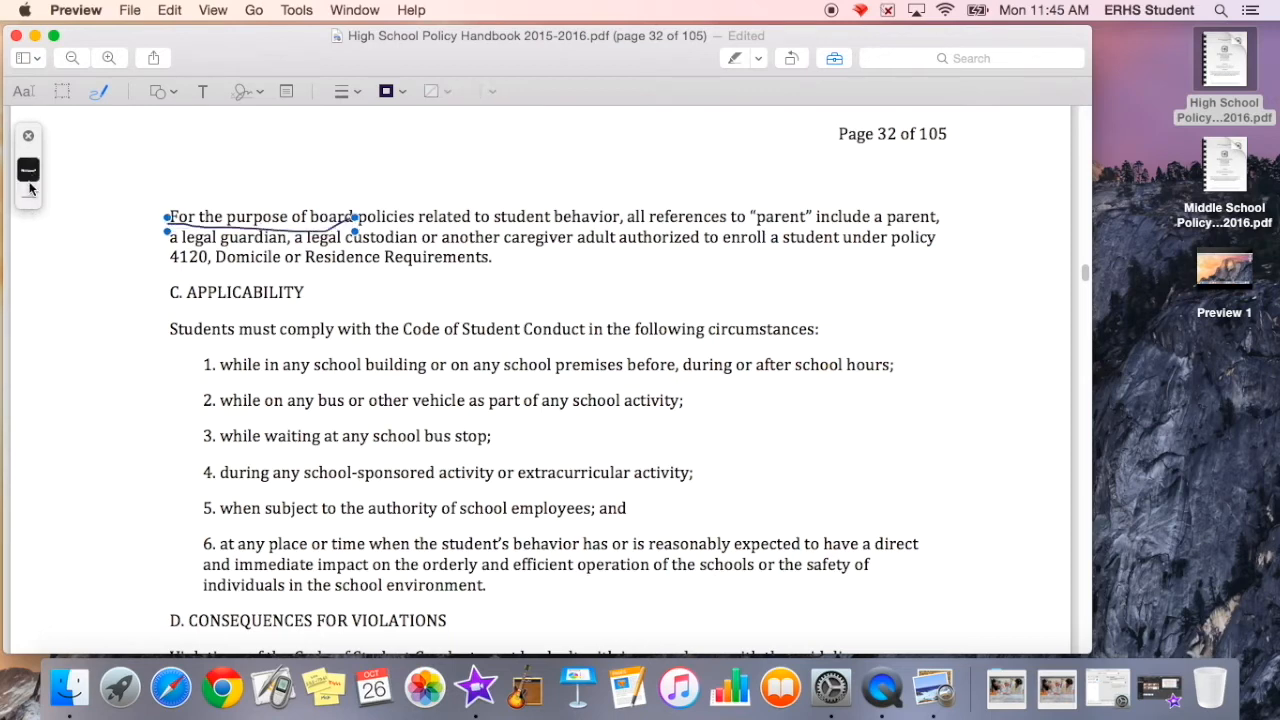
pyautogui.click(28, 198)
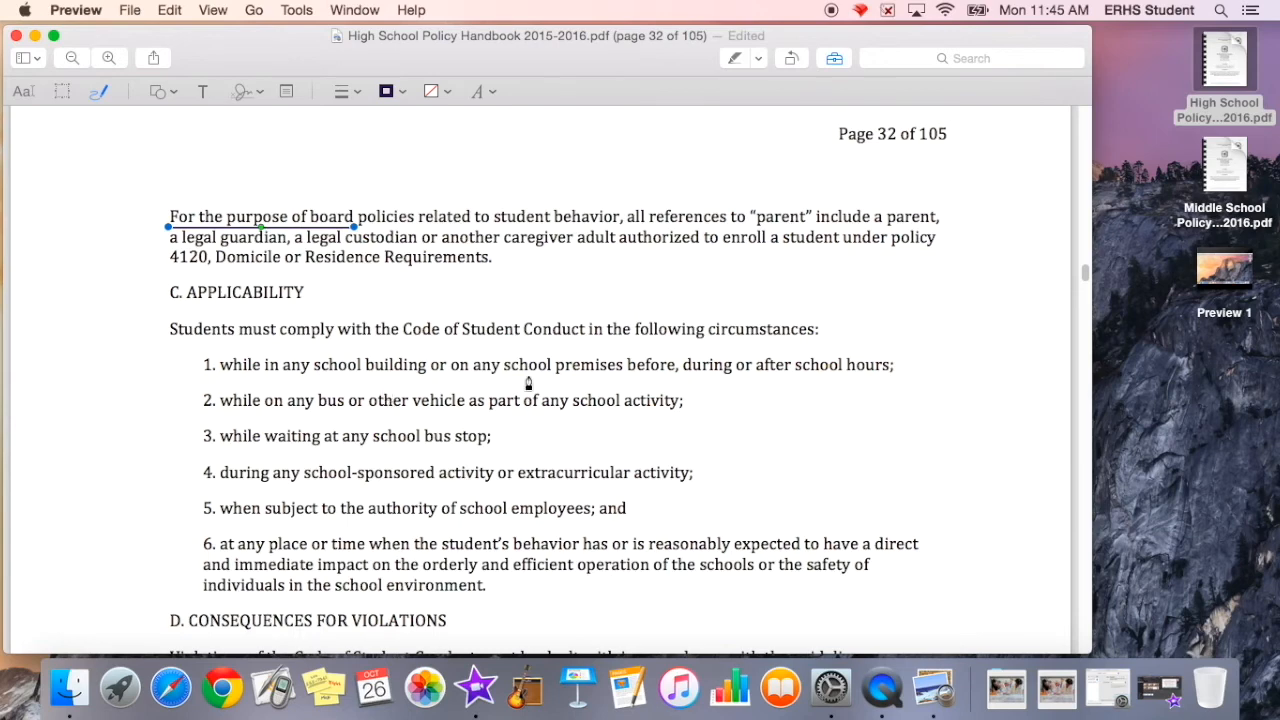
# Step: Draw a thick line under "school premises before, during or after school hours;" in the first list item
pyautogui.moveTo(507, 374); pyautogui.dragTo(677, 374)
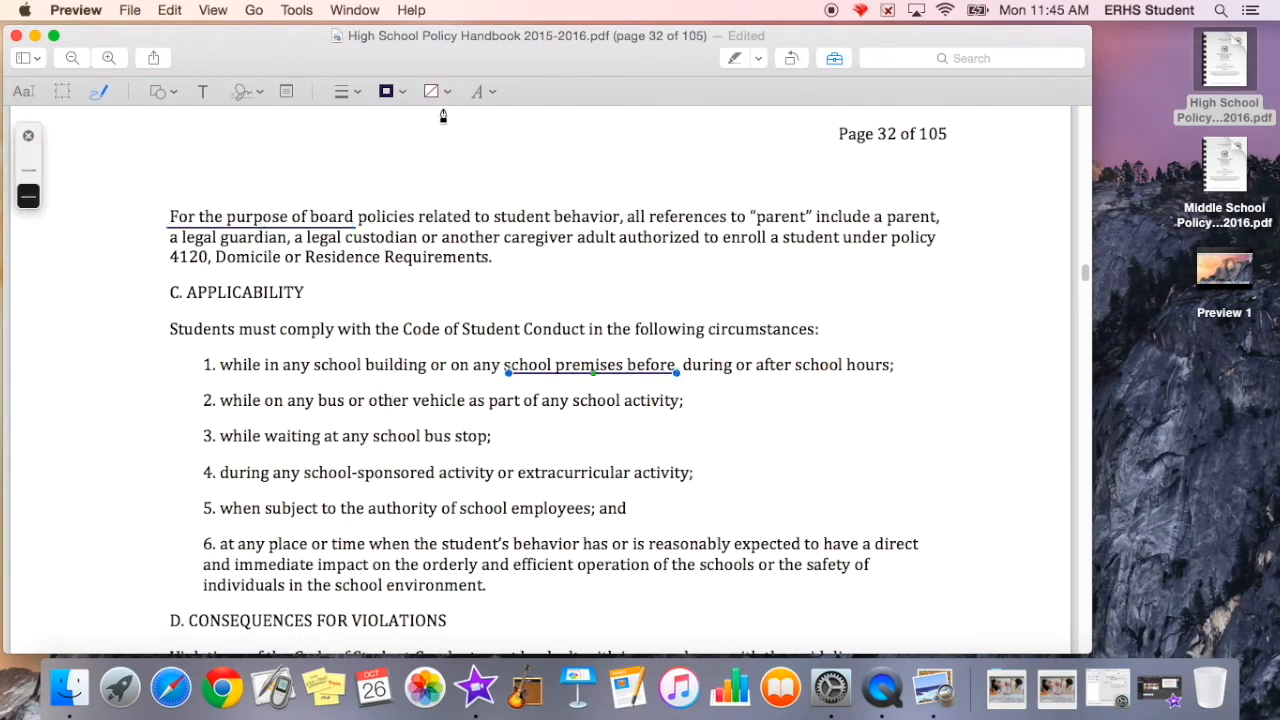
pyautogui.click(357, 93)
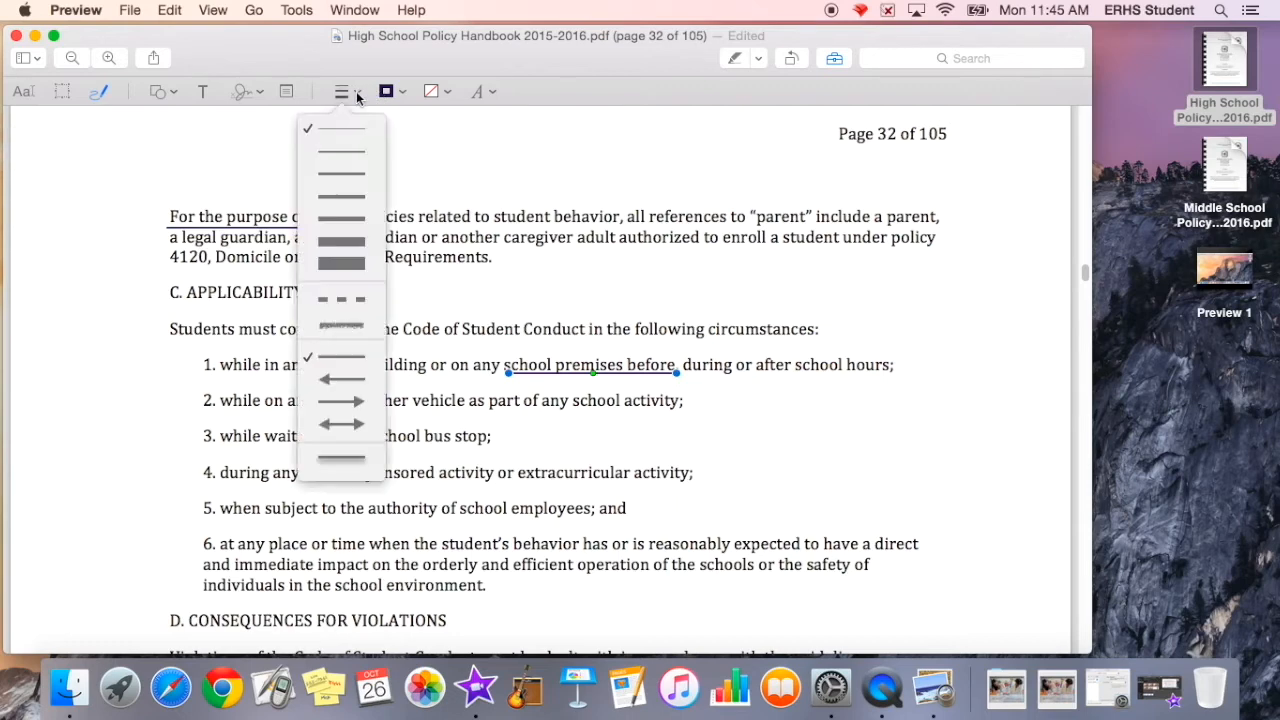
pyautogui.click(337, 218)
pyautogui.moveTo(661, 379); pyautogui.dragTo(662, 381)
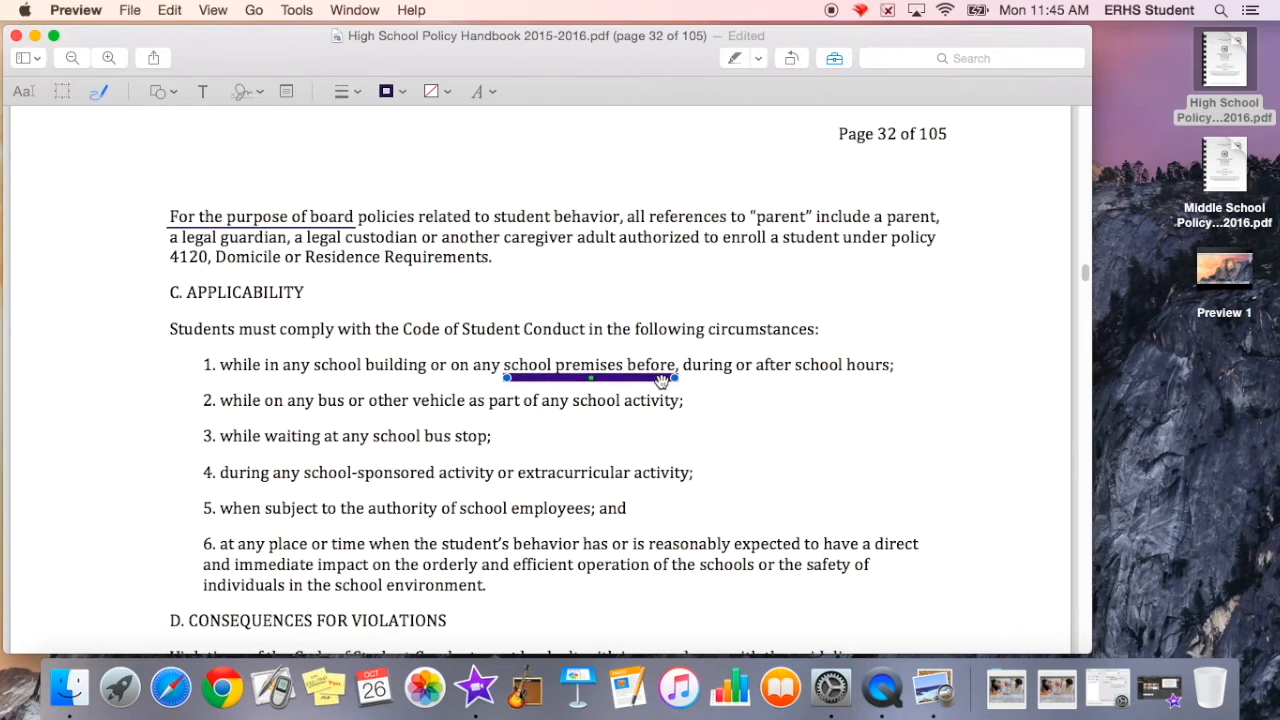
pyautogui.moveTo(676, 377); pyautogui.dragTo(891, 380)
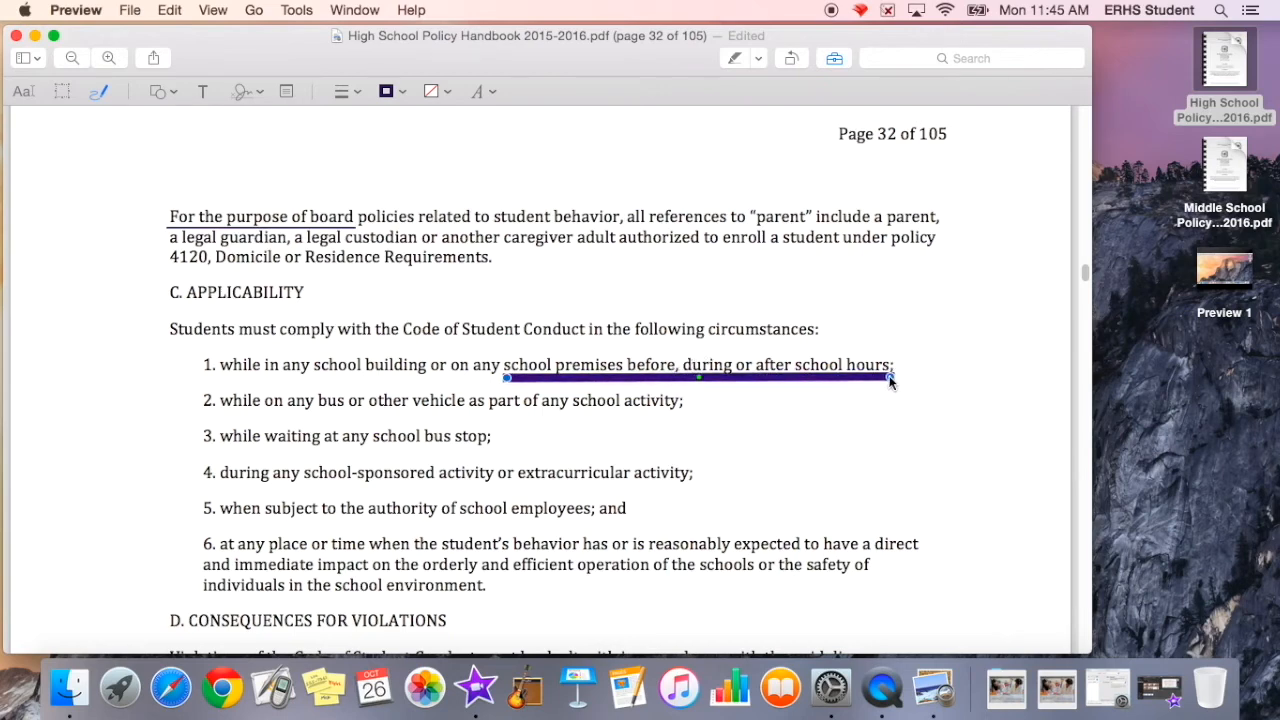